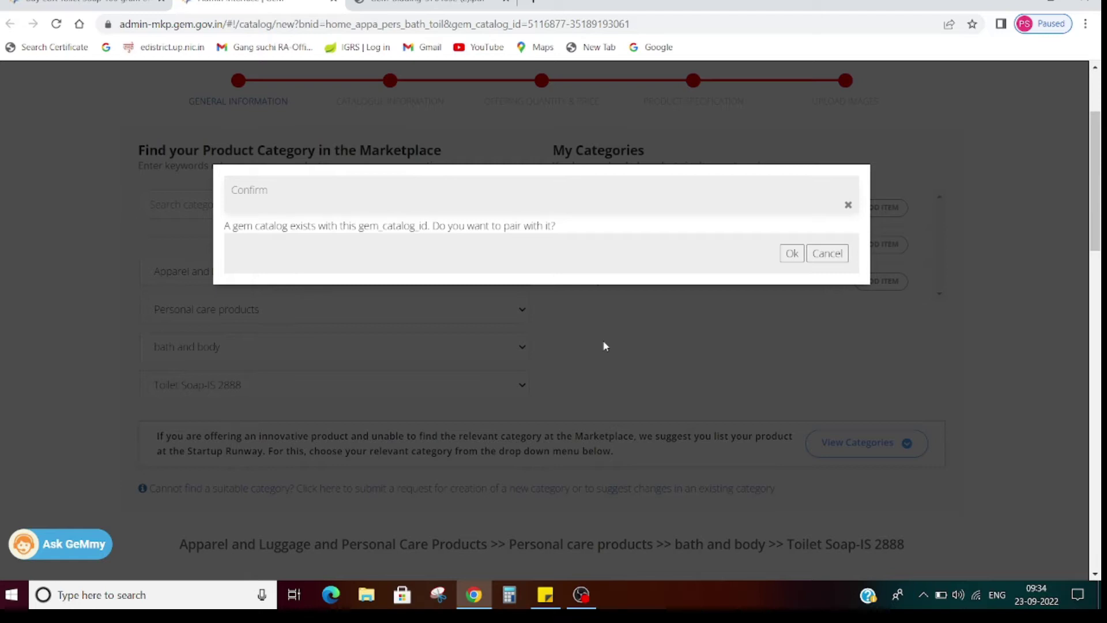
Confirm pairing the product with the existing Toilet Soap-IS 2888 gem catalog.
{"action": "left_click", "coordinate": [792, 254]}
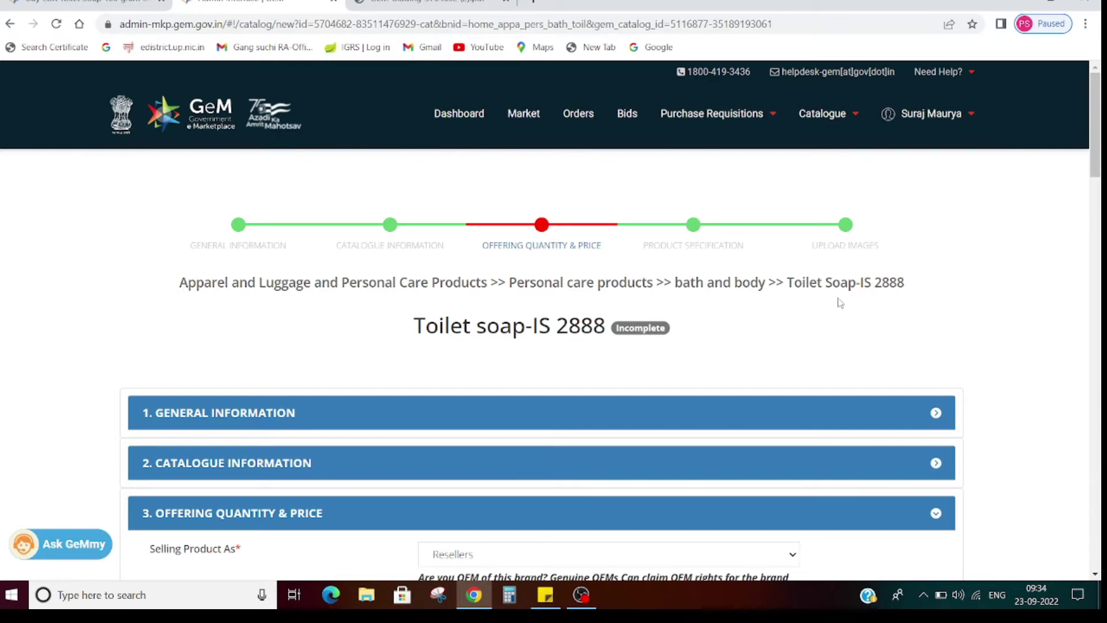
Choose India as country of origin and declare local content Yes under PPP-MII.
{"action": "scroll", "coordinate": [833, 312], "scroll_direction": "down", "scroll_amount": 3}
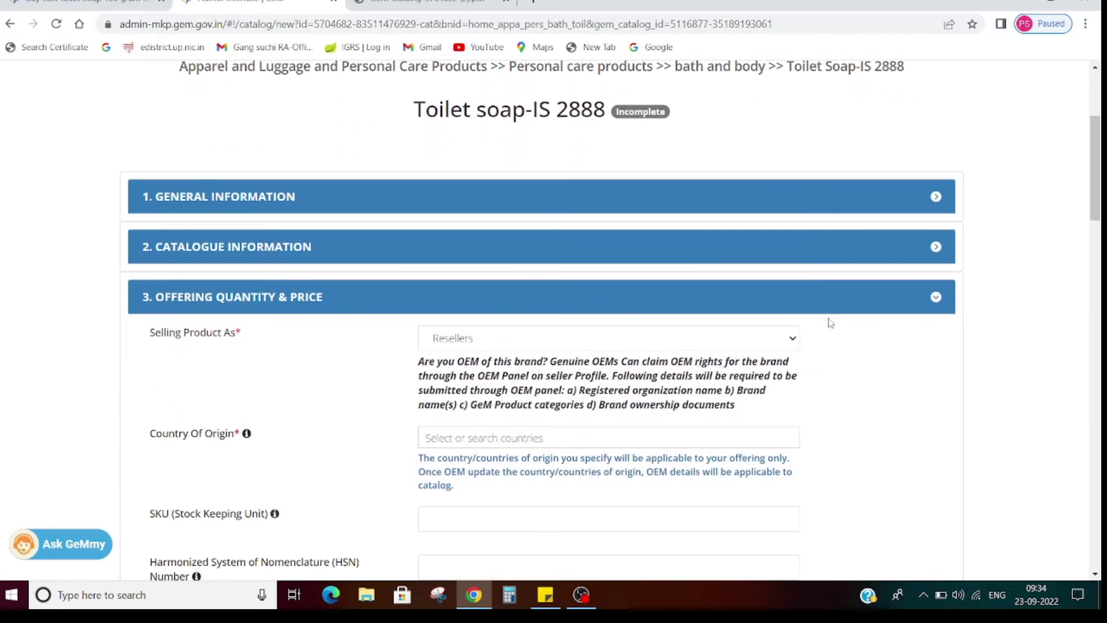
{"action": "scroll", "coordinate": [831, 323], "scroll_direction": "down", "scroll_amount": 3}
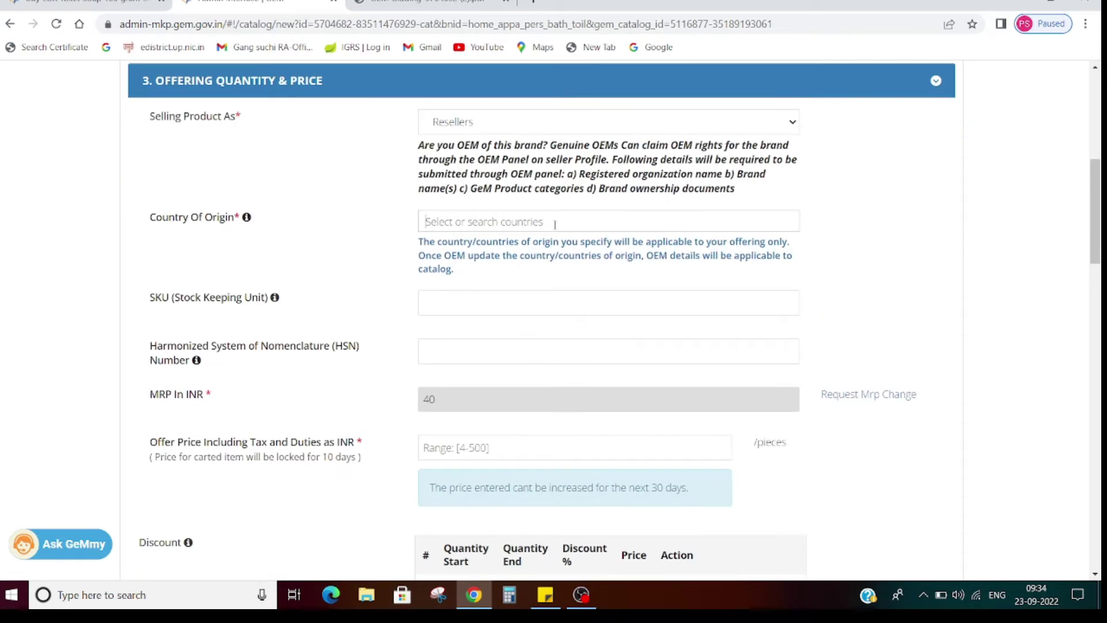
{"action": "left_click", "coordinate": [557, 224]}
{"action": "left_click", "coordinate": [490, 245]}
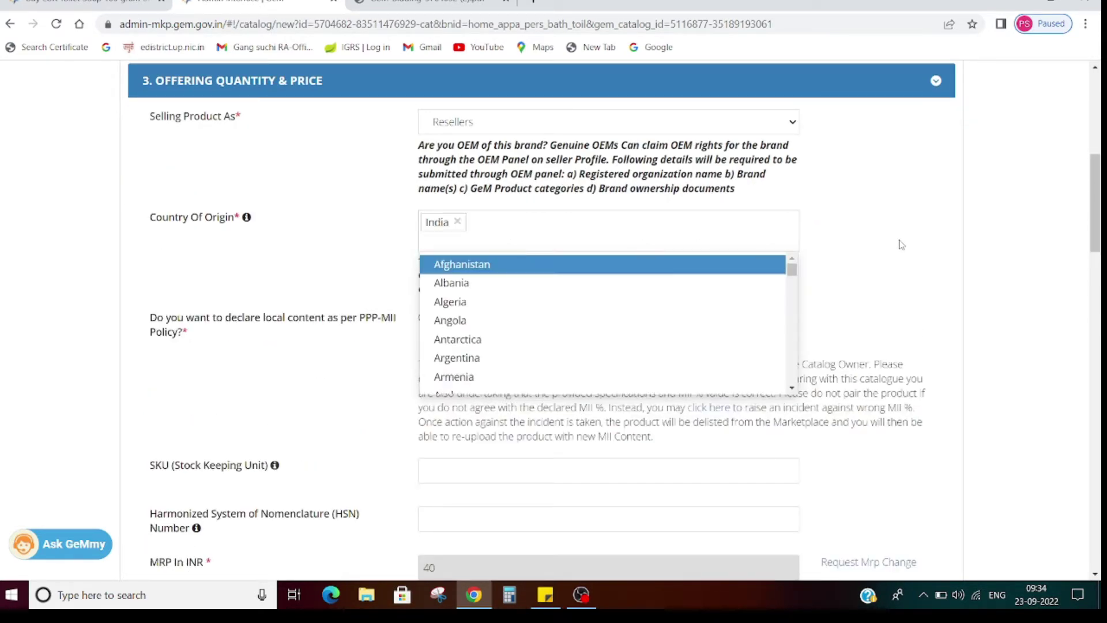
{"action": "left_click", "coordinate": [881, 263]}
{"action": "left_click", "coordinate": [423, 318]}
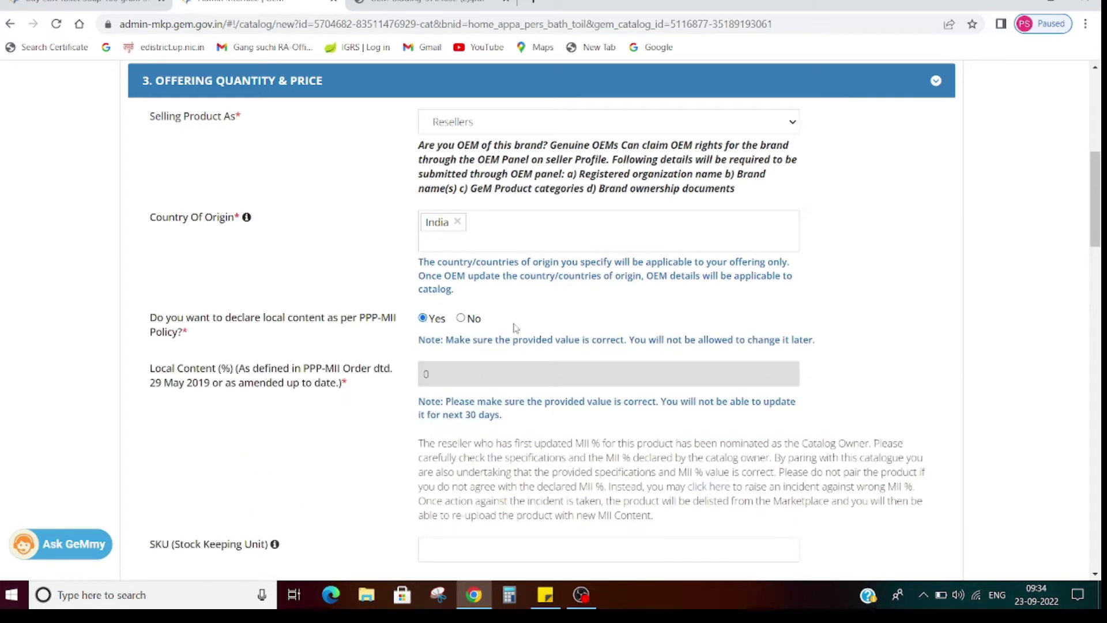
{"action": "scroll", "coordinate": [513, 382], "scroll_direction": "down", "scroll_amount": 2}
{"action": "scroll", "coordinate": [514, 382], "scroll_direction": "down", "scroll_amount": 3}
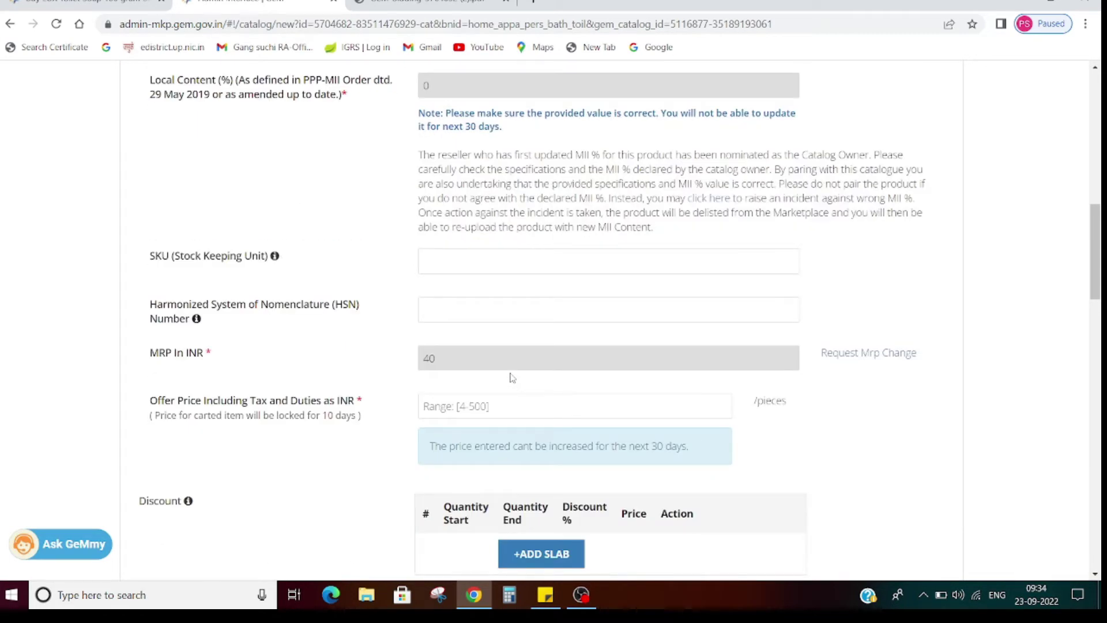
{"action": "scroll", "coordinate": [512, 377], "scroll_direction": "down", "scroll_amount": 3}
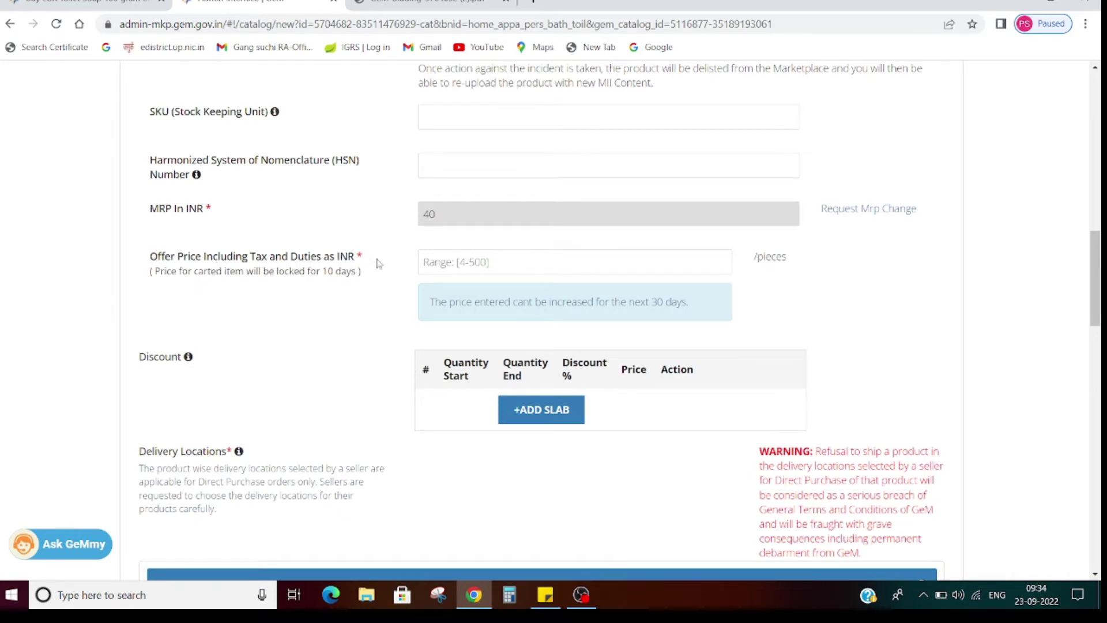
Enter an offer price of 35, then correct it to 36.
{"action": "left_click", "coordinate": [469, 260]}
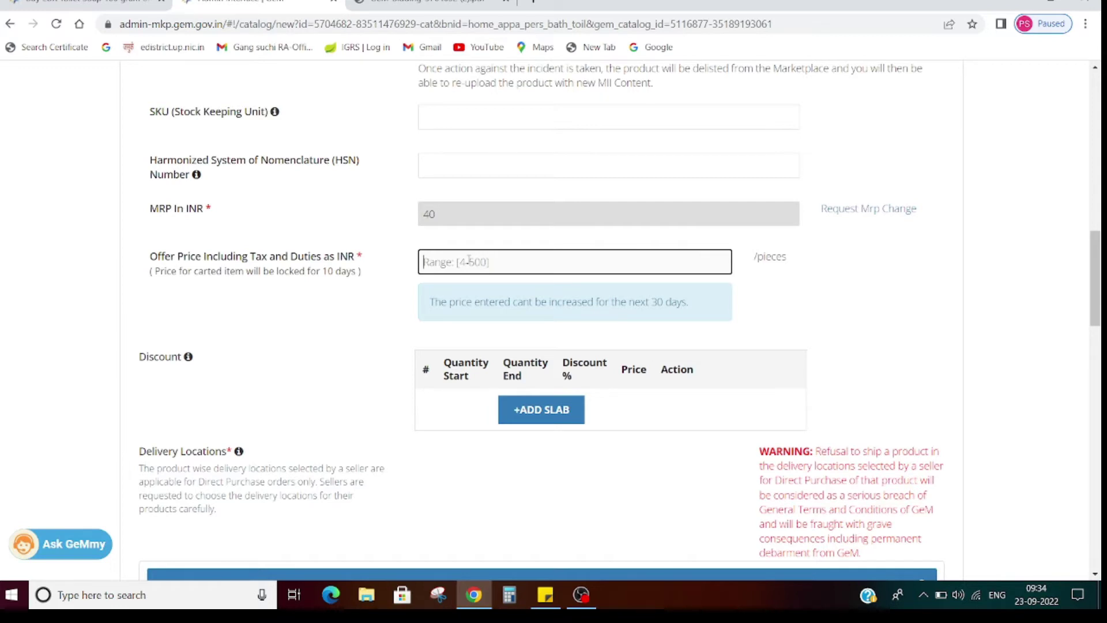
{"action": "type", "text": "35"}
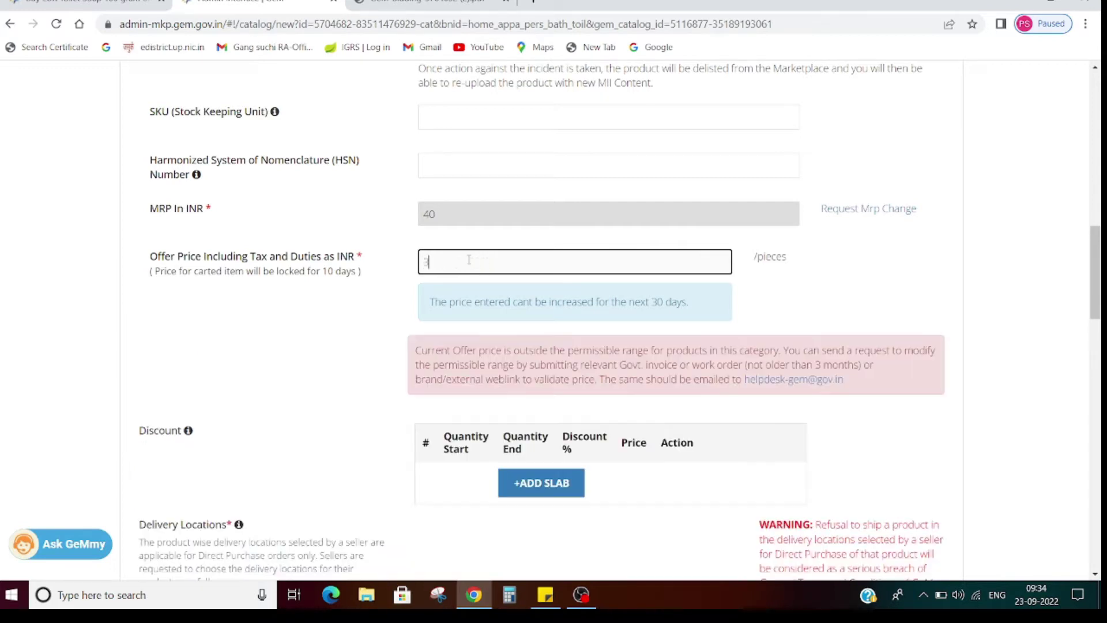
{"action": "left_click", "coordinate": [846, 303]}
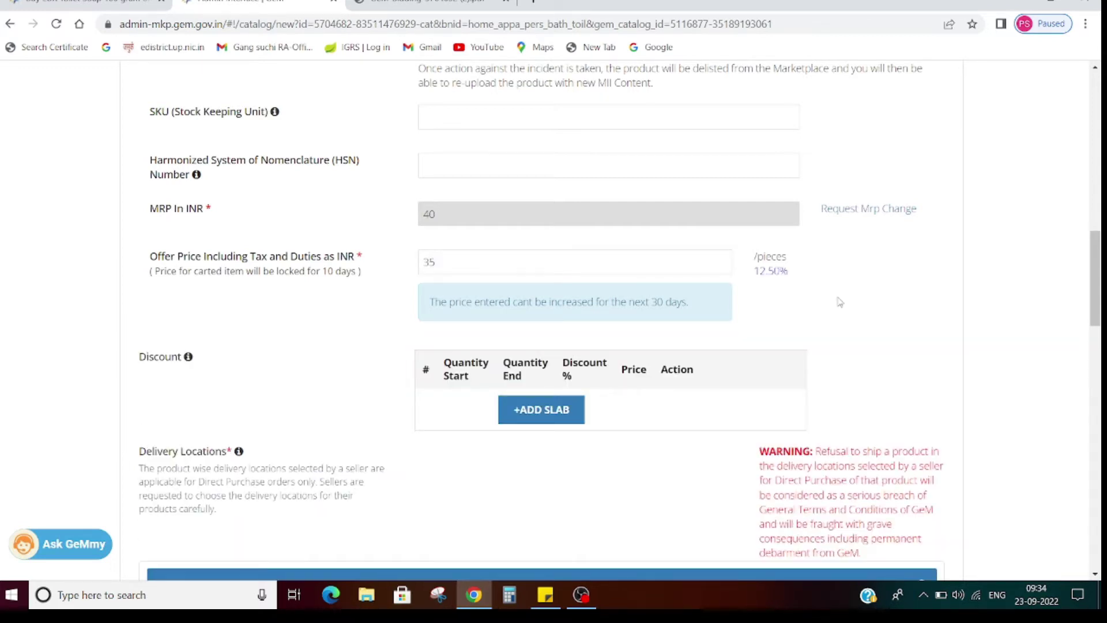
{"action": "left_click", "coordinate": [559, 269]}
{"action": "key", "text": "BackSpace"}
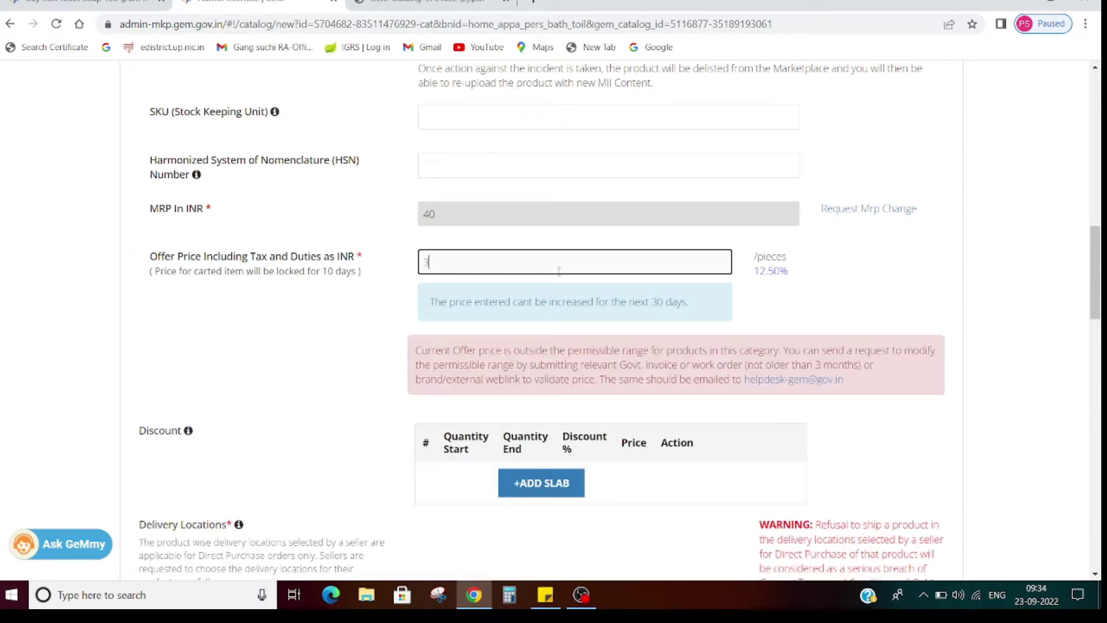
{"action": "type", "text": "6"}
{"action": "left_click", "coordinate": [867, 339]}
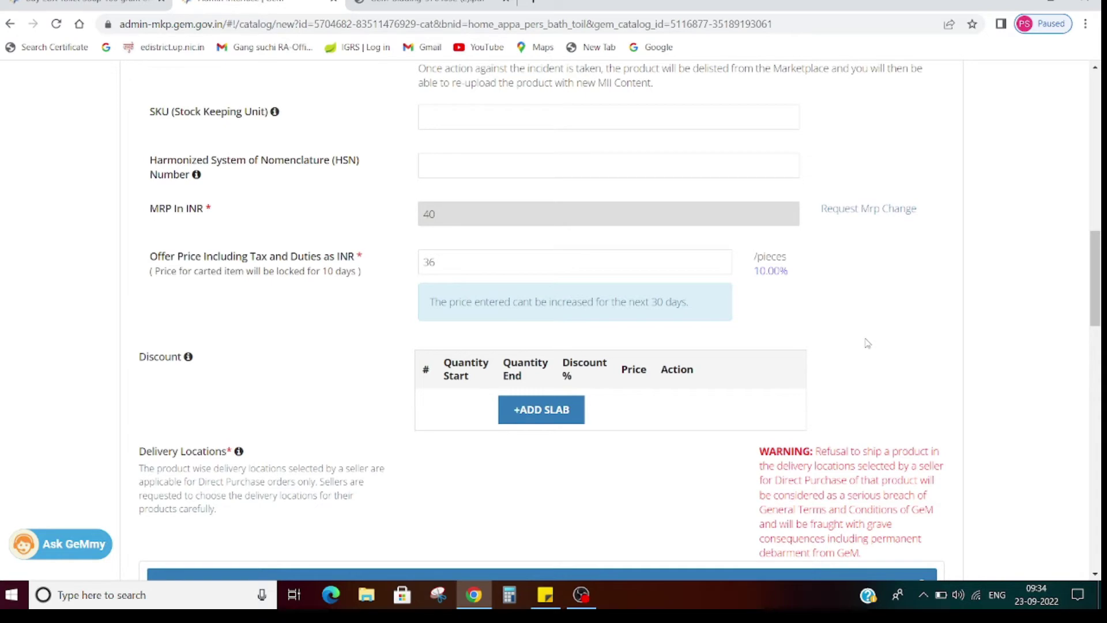
Retry the offer price at 38, then settle on 36 against the 40 MRP.
{"action": "scroll", "coordinate": [868, 343], "scroll_direction": "down", "scroll_amount": 7}
{"action": "scroll", "coordinate": [867, 343], "scroll_direction": "up", "scroll_amount": 5}
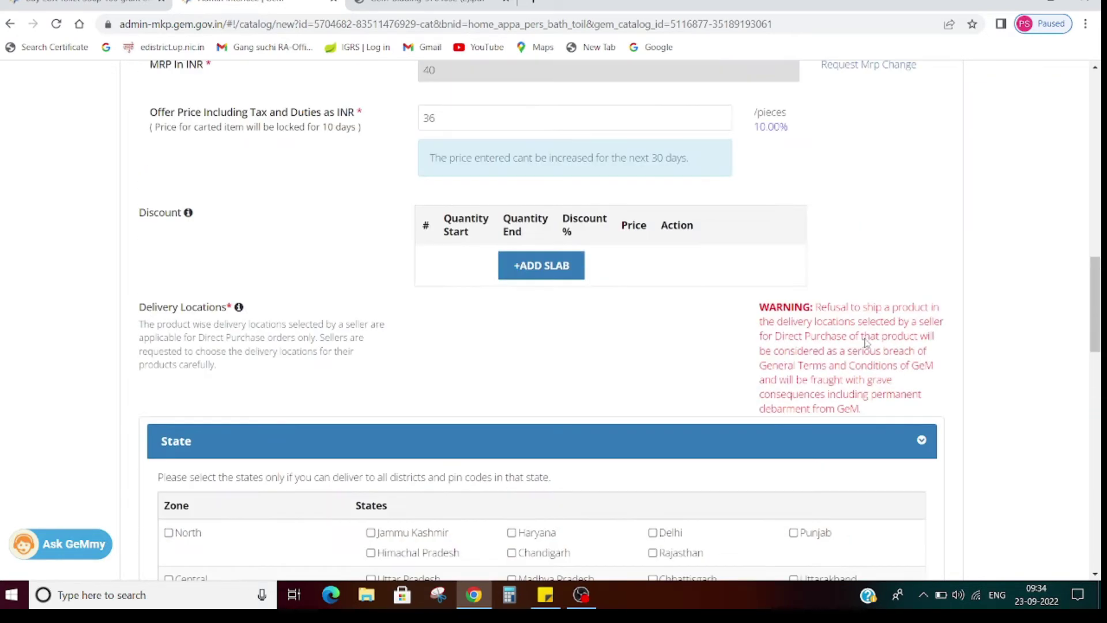
{"action": "scroll", "coordinate": [867, 343], "scroll_direction": "up", "scroll_amount": 1}
{"action": "left_click", "coordinate": [485, 180]}
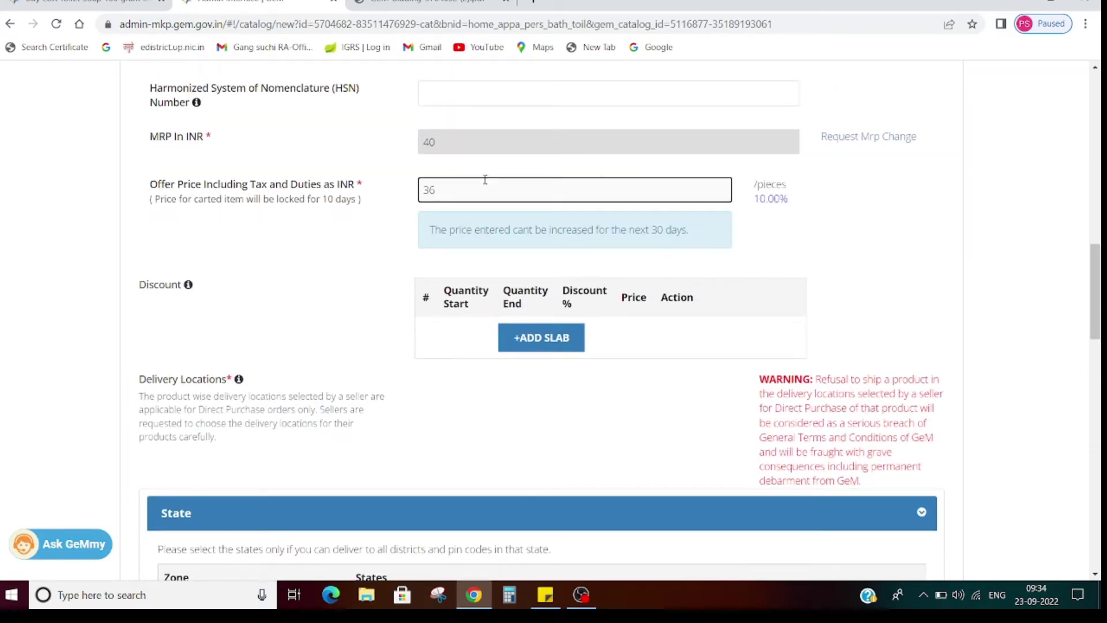
{"action": "key", "text": "BackSpace"}
{"action": "key", "text": "BackSpace"}
{"action": "type", "text": "38"}
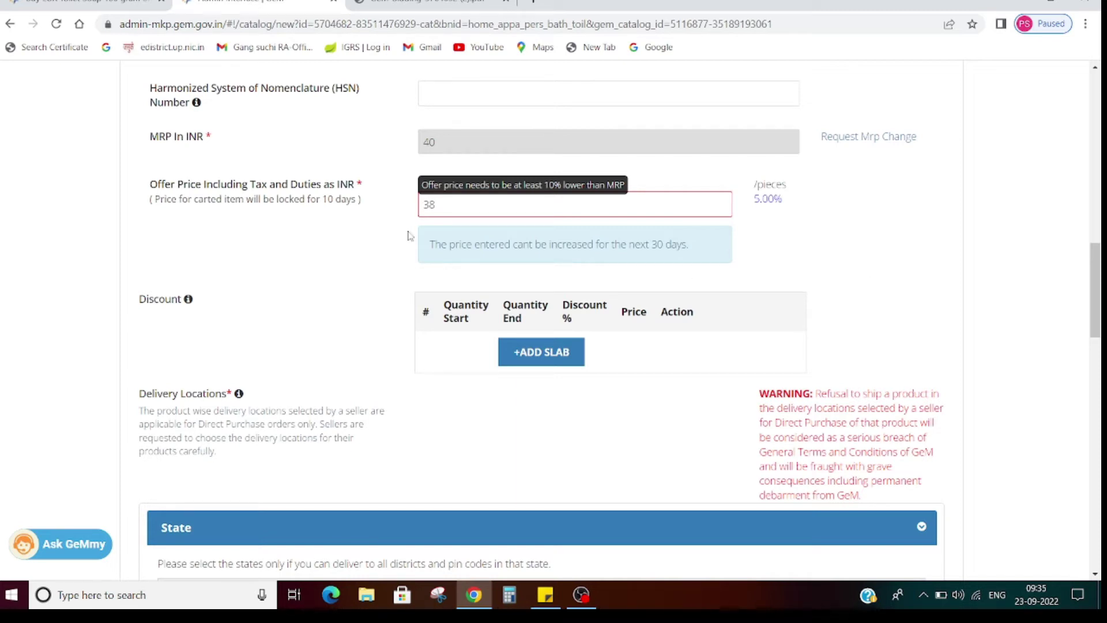
{"action": "left_click", "coordinate": [466, 209]}
{"action": "key", "text": "BackSpace"}
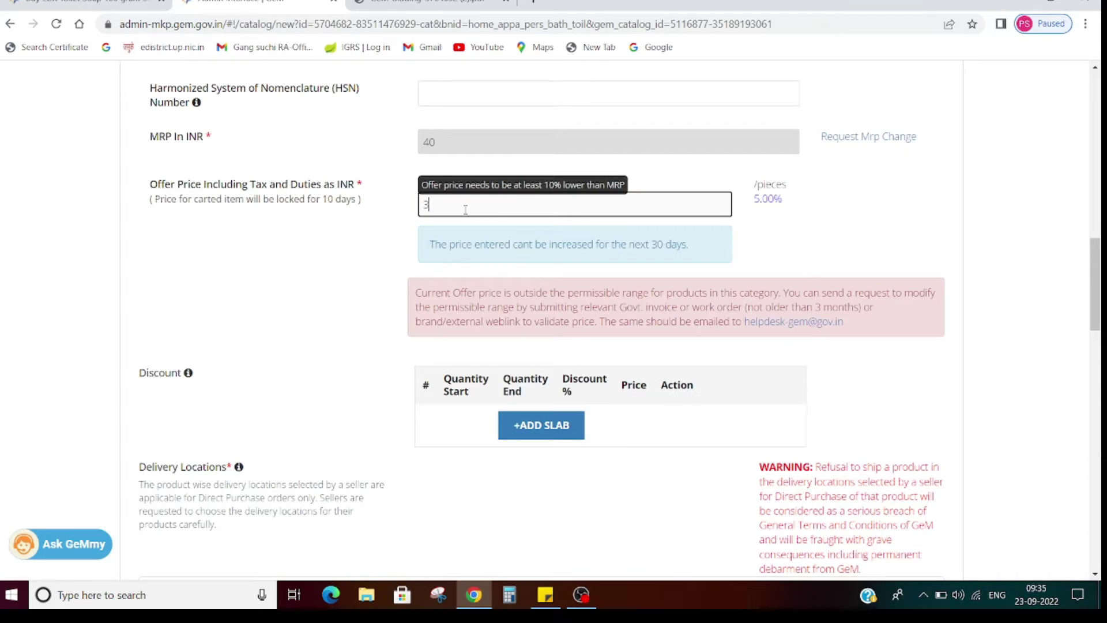
{"action": "type", "text": "6"}
{"action": "left_click", "coordinate": [852, 290]}
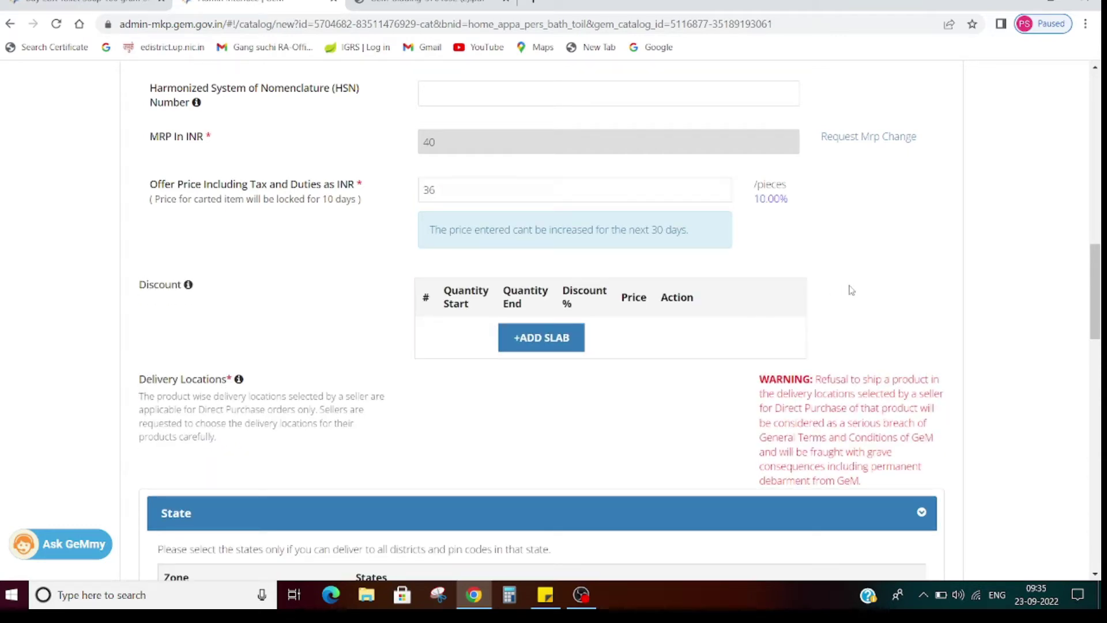
{"action": "scroll", "coordinate": [847, 294], "scroll_direction": "down", "scroll_amount": 6}
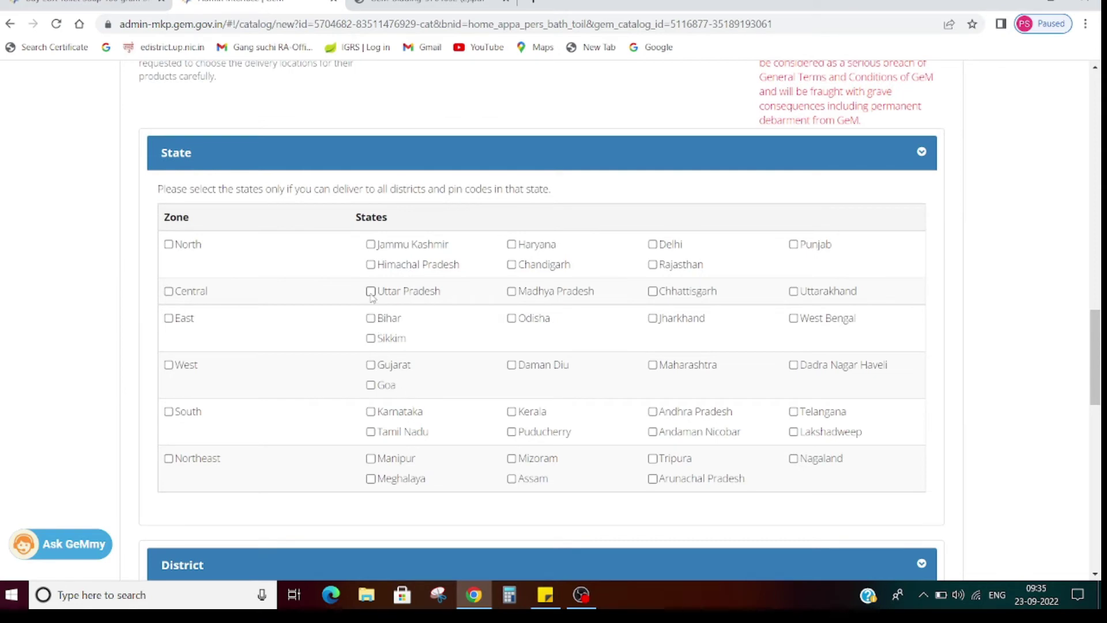
Add Uttar Pradesh as a delivery state with current stock 1000.
{"action": "left_click", "coordinate": [371, 292]}
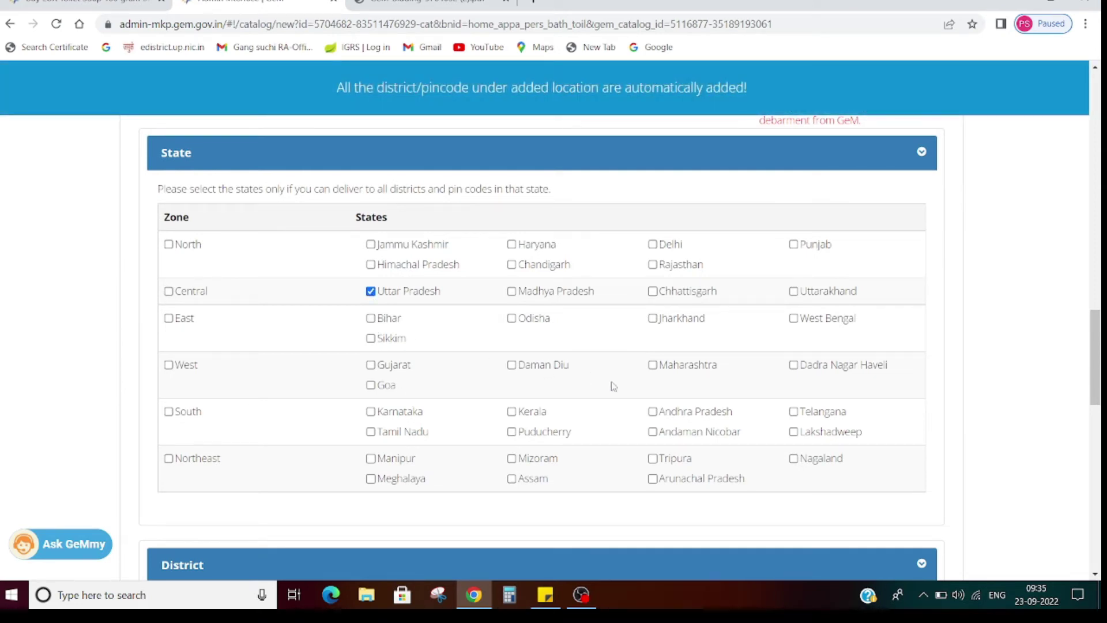
{"action": "scroll", "coordinate": [614, 386], "scroll_direction": "down", "scroll_amount": 7}
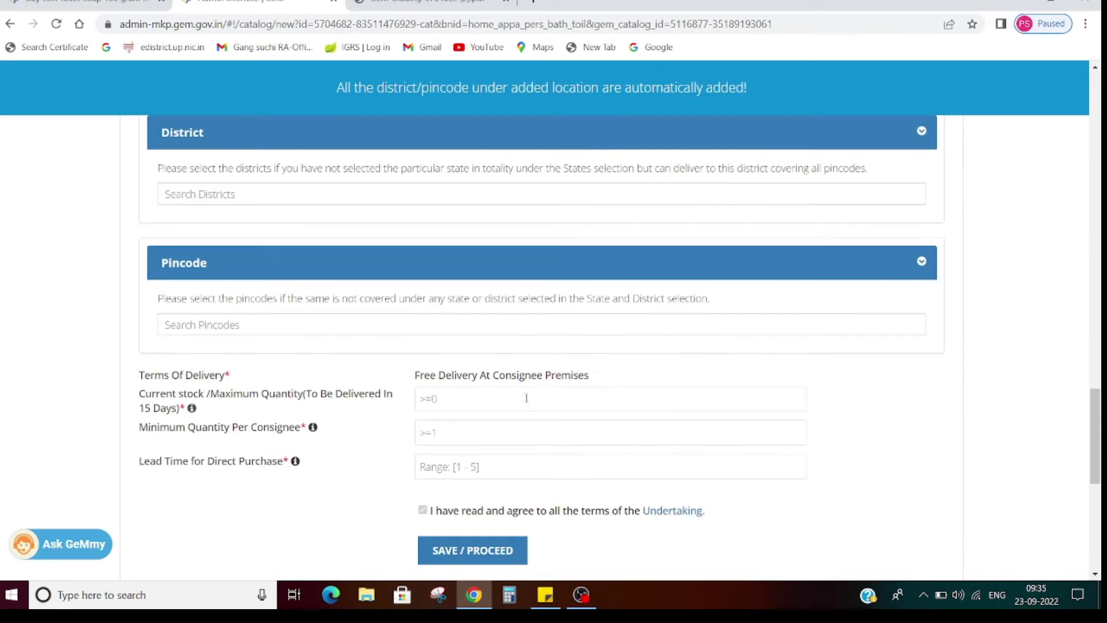
{"action": "left_click", "coordinate": [482, 399]}
{"action": "type", "text": "1000"}
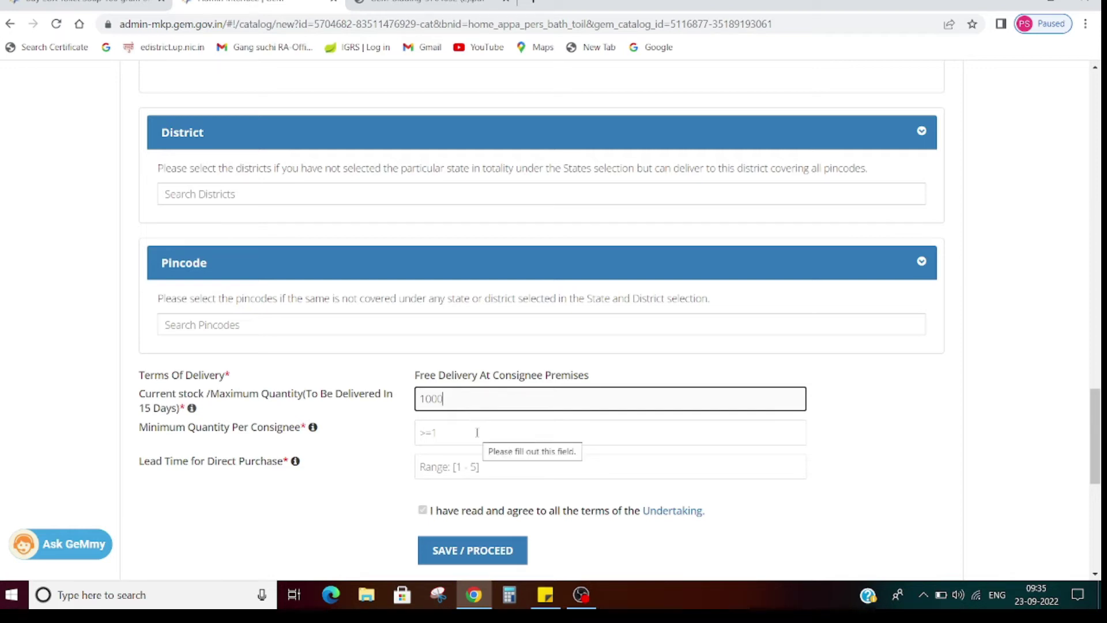
Set minimum quantity 1 and lead time 4, then save the offering.
{"action": "left_click", "coordinate": [477, 432]}
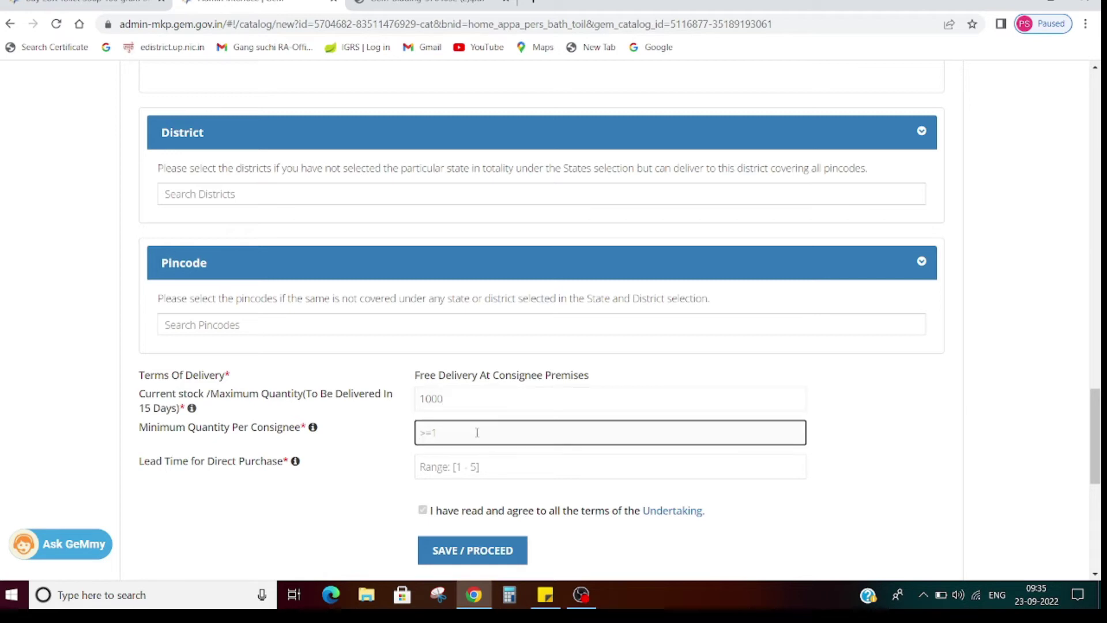
{"action": "type", "text": "1"}
{"action": "left_click", "coordinate": [481, 470]}
{"action": "type", "text": "4"}
{"action": "scroll", "coordinate": [481, 472], "scroll_direction": "down", "scroll_amount": 2}
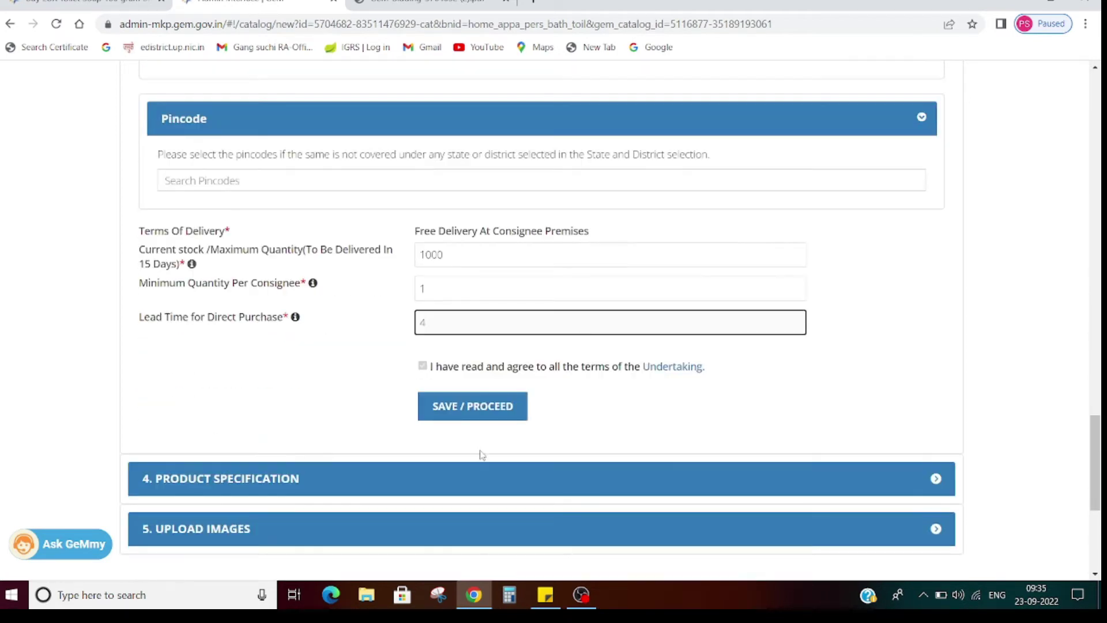
{"action": "left_click", "coordinate": [480, 408]}
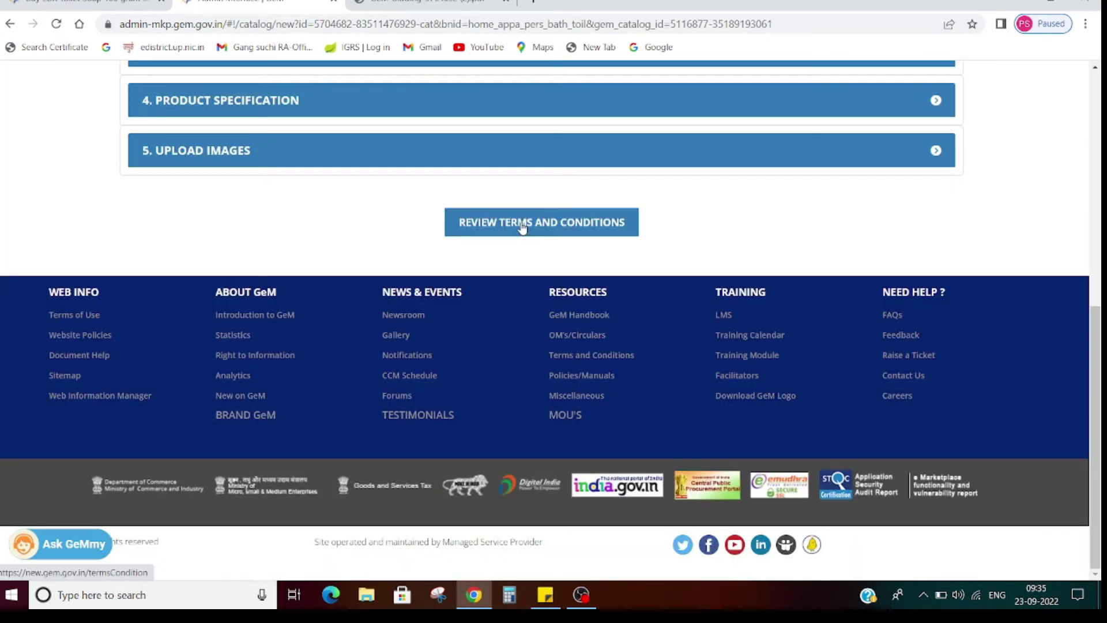
Agree to the GeM terms, enter the captcha, publish the catalogue and go to the dashboard.
{"action": "left_click", "coordinate": [522, 229]}
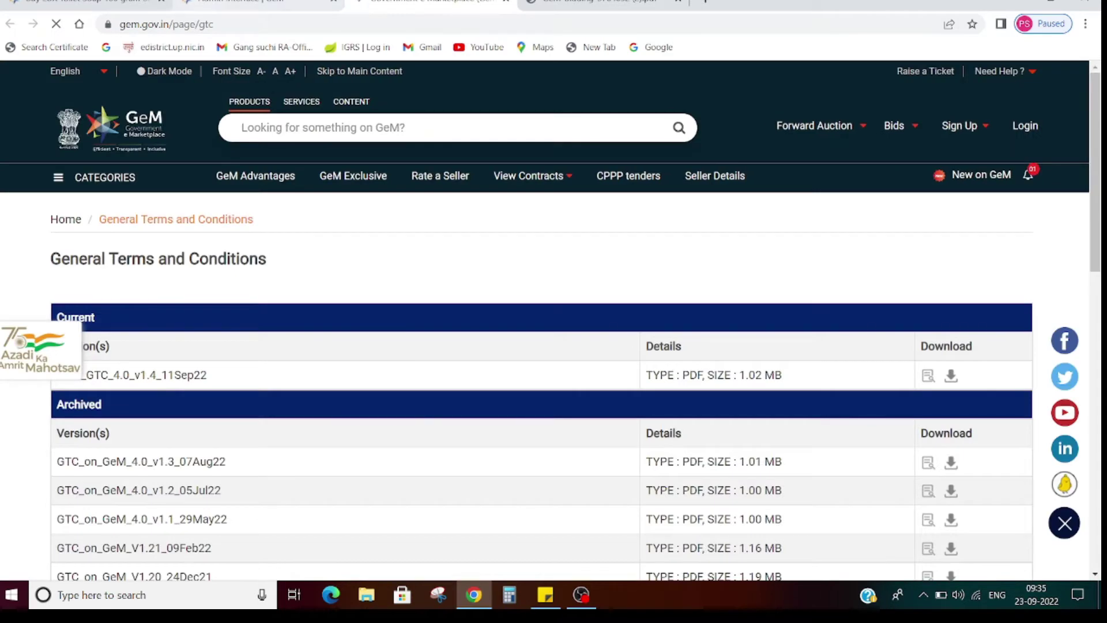
{"action": "key", "text": "ctrl+shift+Tab"}
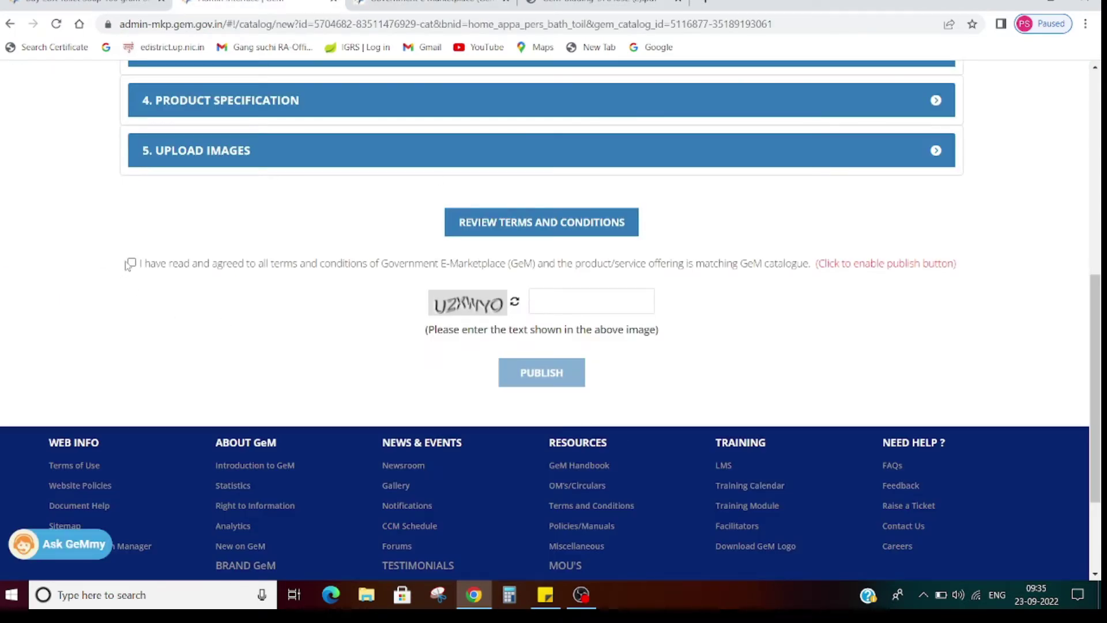
{"action": "left_click", "coordinate": [128, 263]}
{"action": "left_click", "coordinate": [558, 305]}
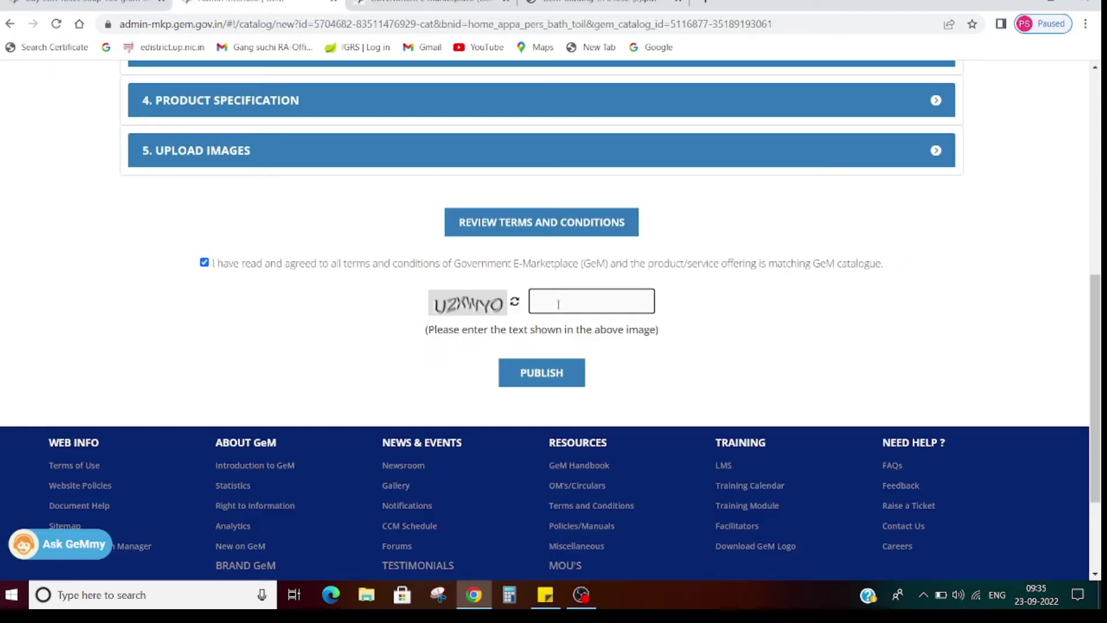
{"action": "type", "text": "UZKWYO"}
{"action": "left_click", "coordinate": [536, 376]}
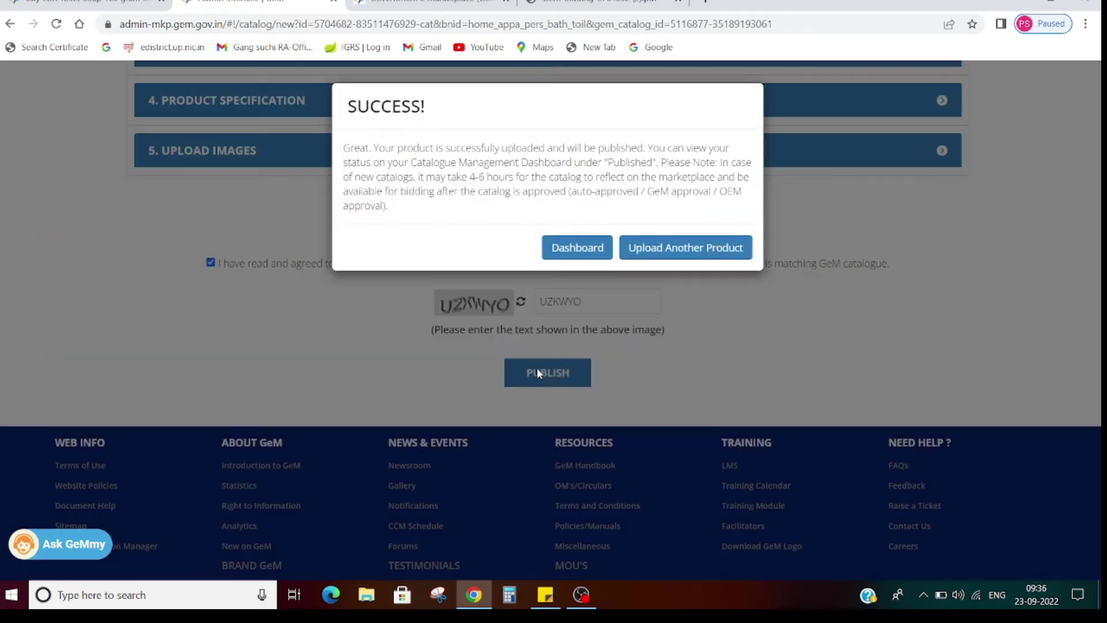
{"action": "left_click", "coordinate": [576, 250]}
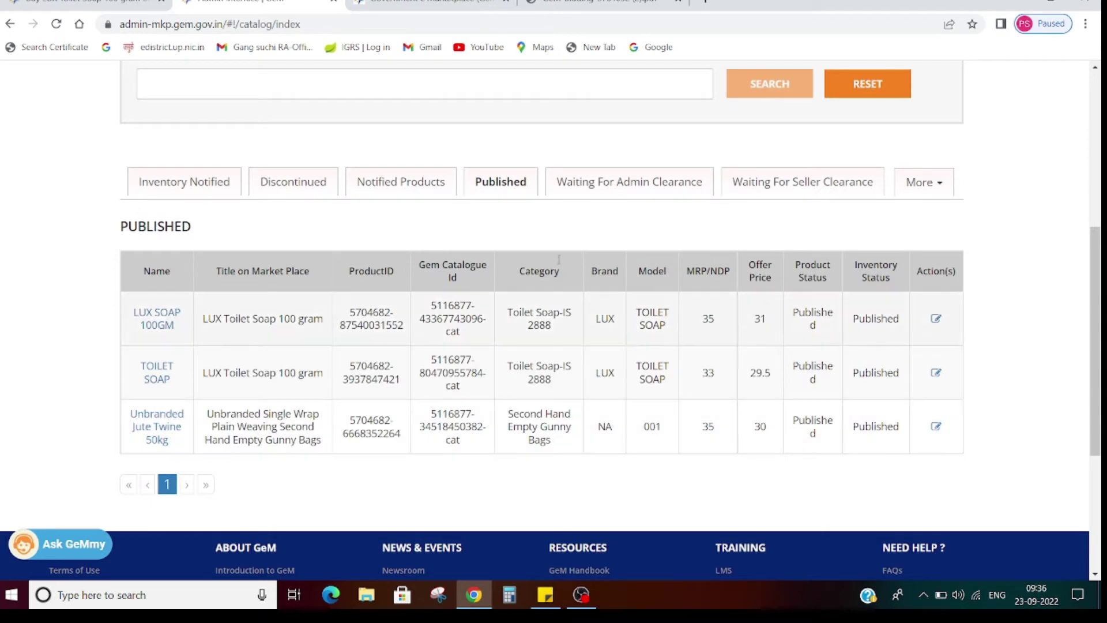
Reload the catalogue and check the Waiting For Admin Clearance tab.
{"action": "left_click", "coordinate": [381, 29]}
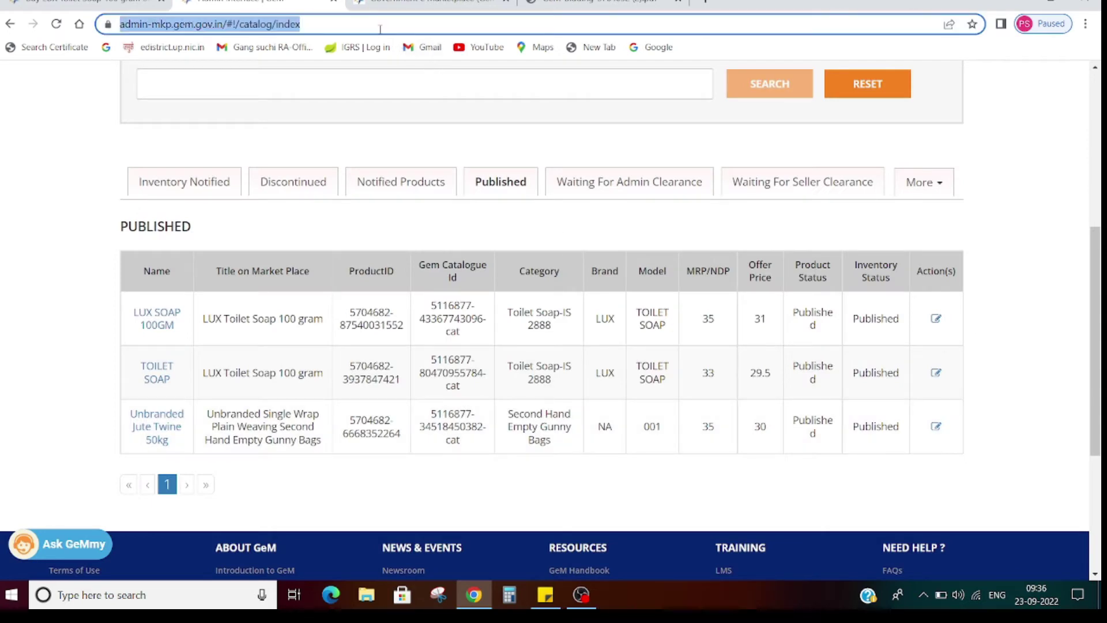
{"action": "key", "text": "Return"}
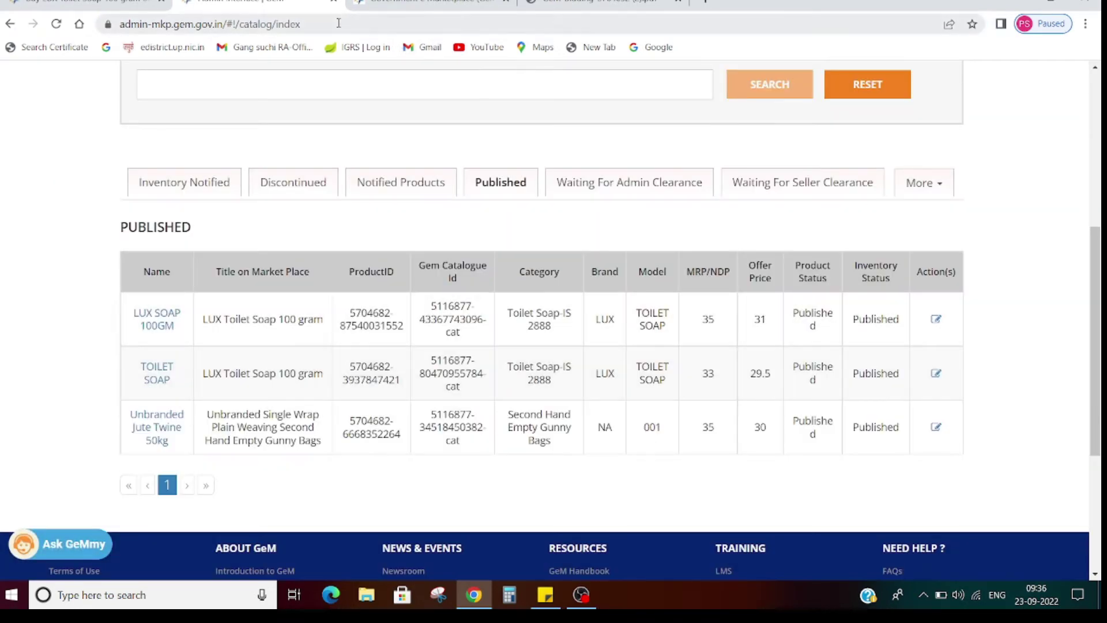
{"action": "left_click", "coordinate": [333, 31]}
{"action": "key", "text": "Return"}
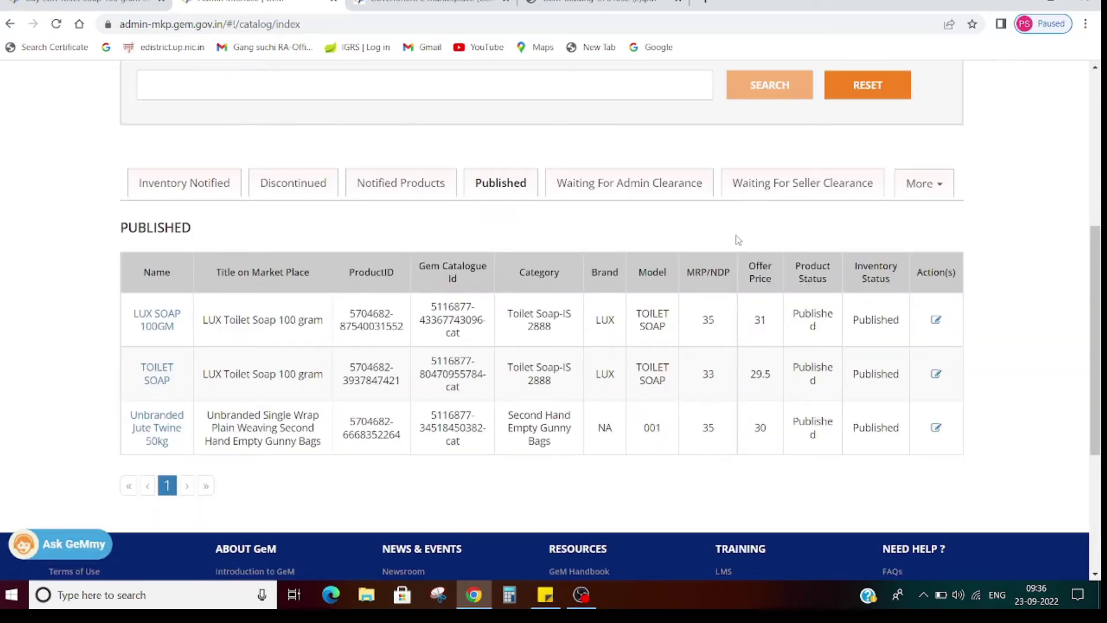
{"action": "left_click", "coordinate": [640, 183]}
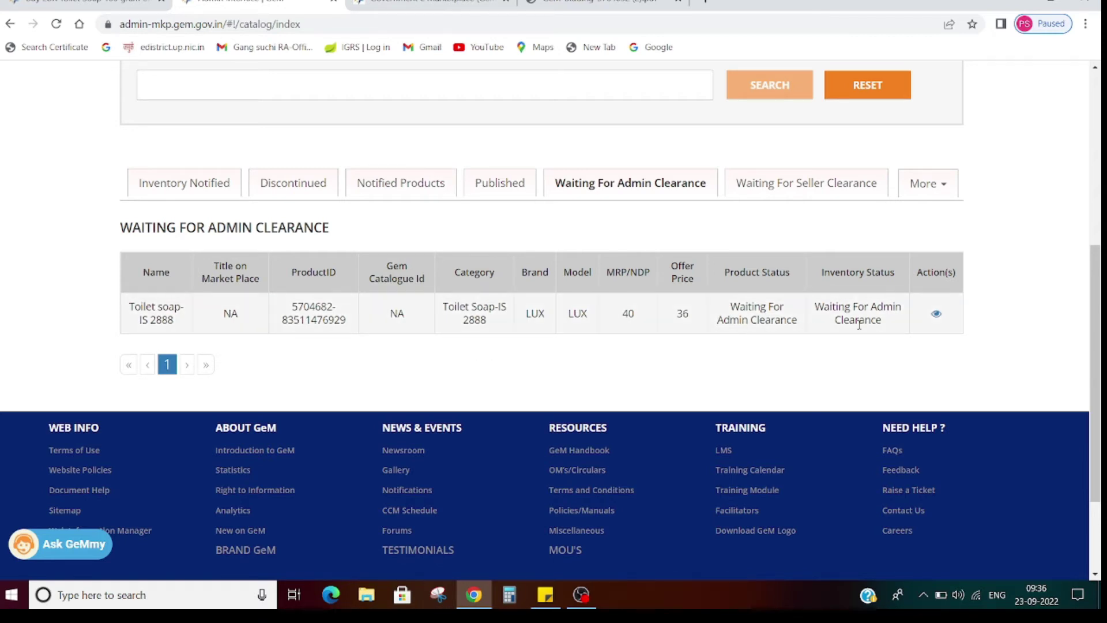
Reload until Toilet soap-IS 2888 appears under Published at MRP 40, offer 36.
{"action": "left_click", "coordinate": [323, 24]}
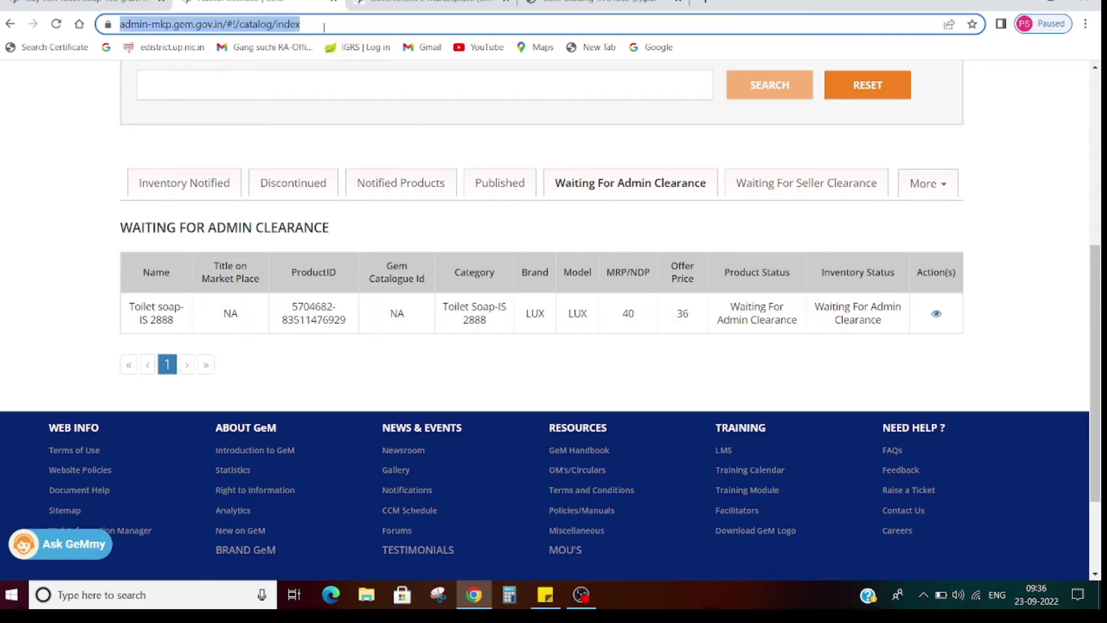
{"action": "key", "text": "Return"}
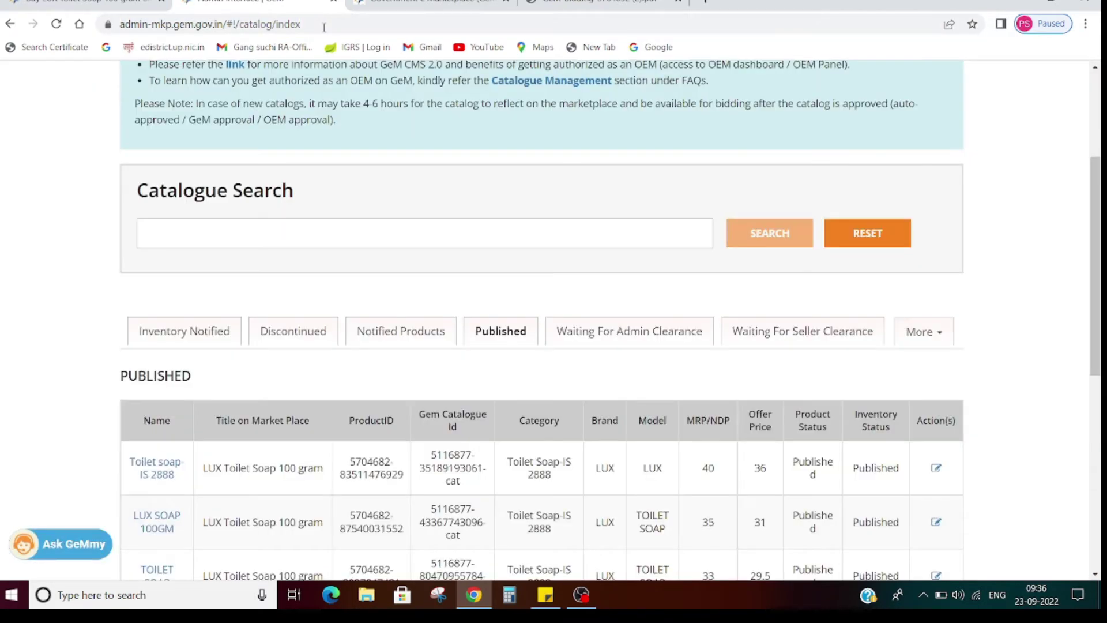
{"action": "scroll", "coordinate": [173, 259], "scroll_direction": "down", "scroll_amount": 4}
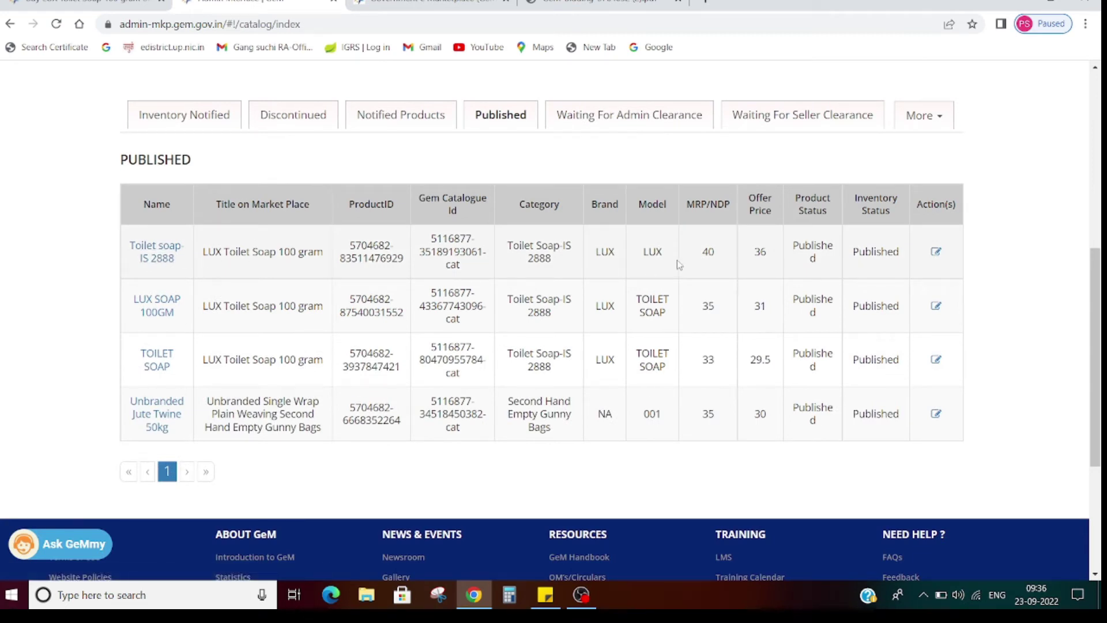
{"action": "left_click_drag", "start_coordinate": [759, 255], "coordinate": [710, 253]}
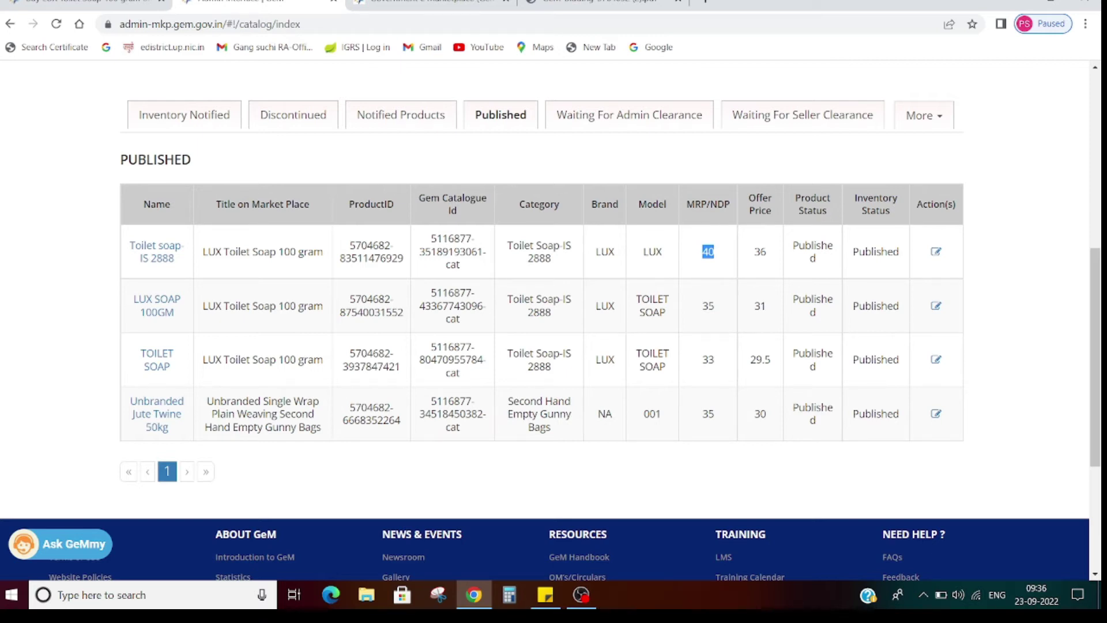
{"action": "left_click", "coordinate": [72, 214]}
{"action": "left_click", "coordinate": [87, 4]}
Locate bid number GEM/2022/B/2514459 in the bid document PDF.
{"action": "scroll", "coordinate": [205, 334], "scroll_direction": "up", "scroll_amount": 5}
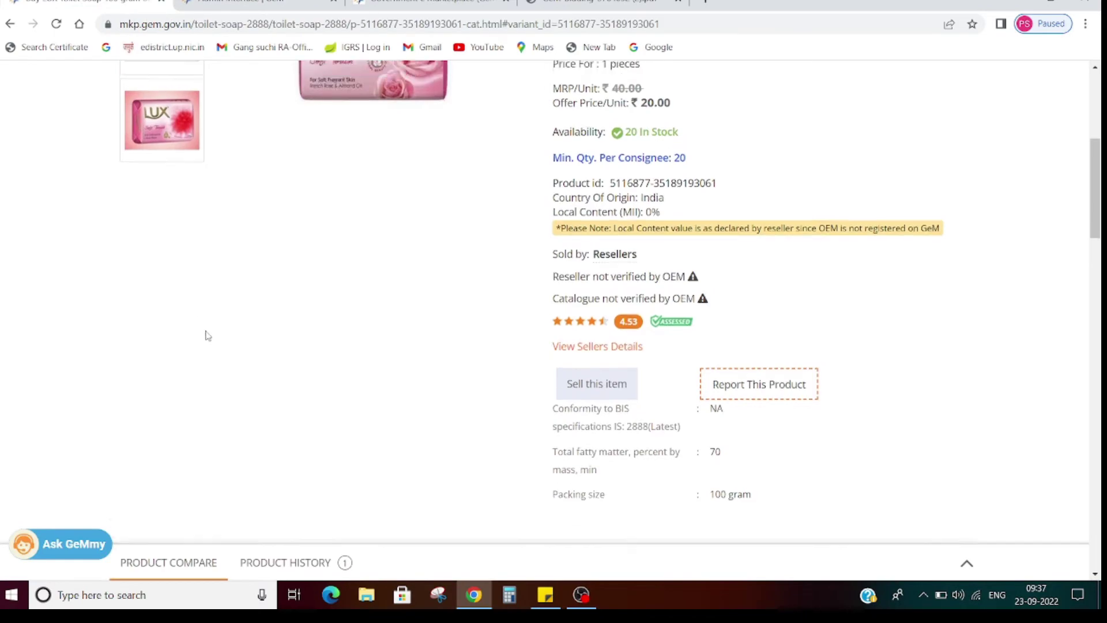
{"action": "left_click", "coordinate": [415, 4]}
{"action": "left_click", "coordinate": [600, 3]}
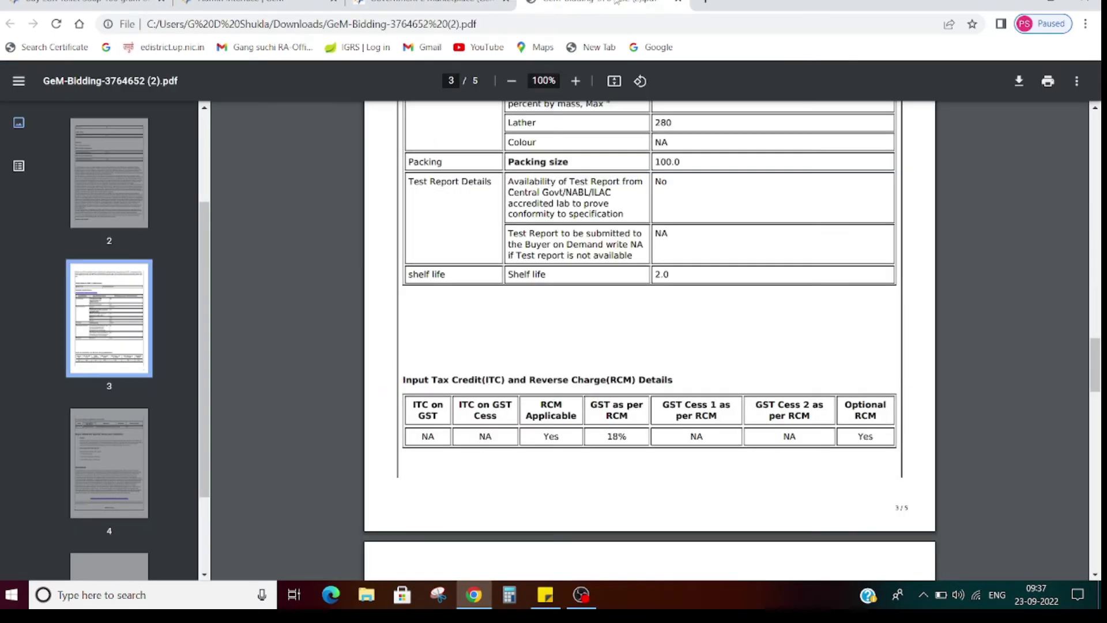
{"action": "scroll", "coordinate": [619, 378], "scroll_direction": "up", "scroll_amount": 20}
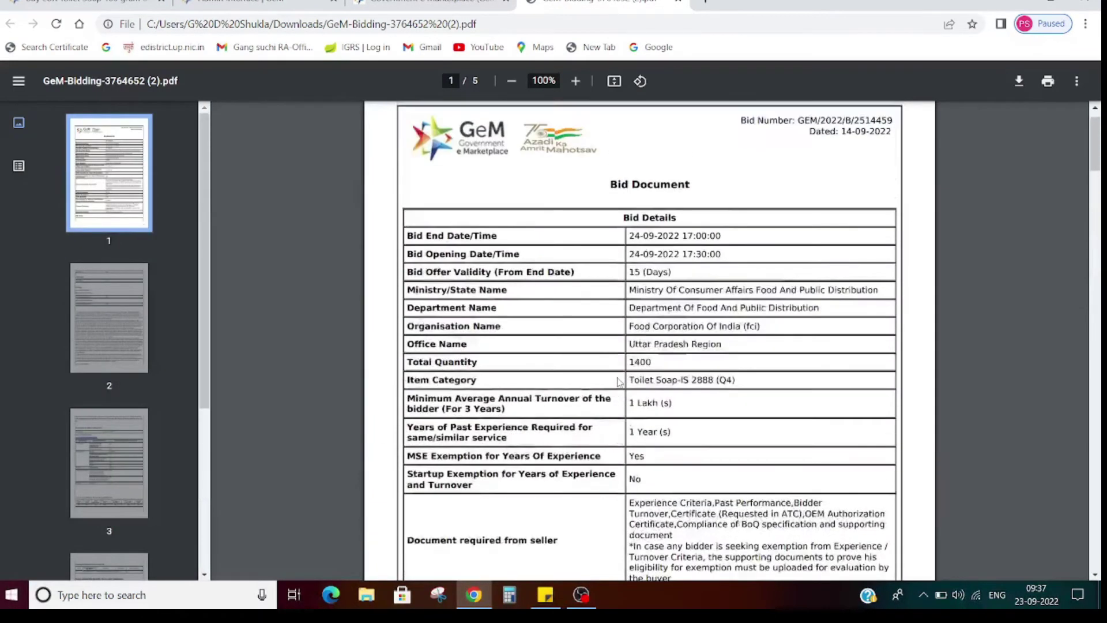
{"action": "left_click_drag", "start_coordinate": [798, 173], "coordinate": [903, 173]}
{"action": "key", "text": "ctrl+c"}
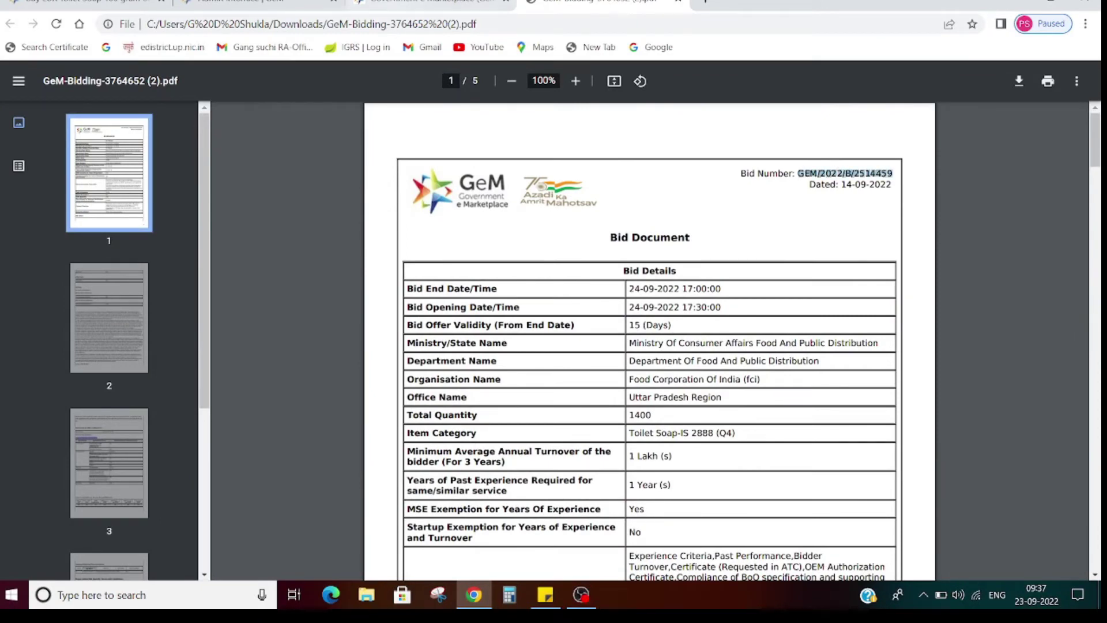
Return to the GeM portal and open the seller Bids listing.
{"action": "left_click", "coordinate": [300, 5]}
{"action": "scroll", "coordinate": [302, 215], "scroll_direction": "up", "scroll_amount": 5}
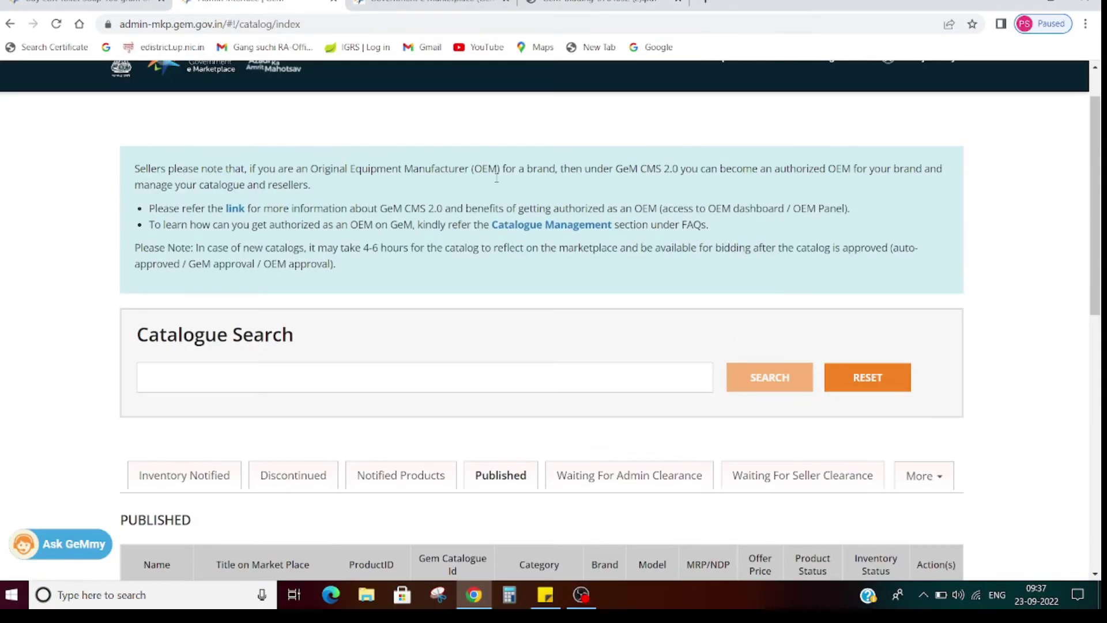
{"action": "scroll", "coordinate": [496, 179], "scroll_direction": "up", "scroll_amount": 1}
{"action": "left_click", "coordinate": [626, 113]}
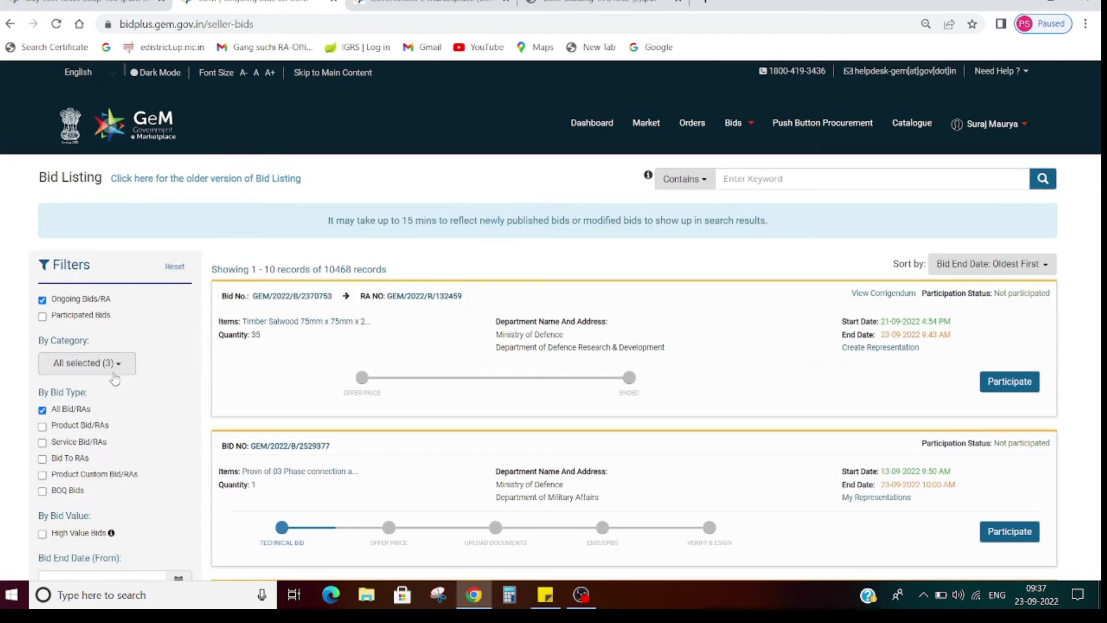
Filter ongoing bids to Toilet Soap only and participate in bid GEM/2022/B/2514459.
{"action": "left_click", "coordinate": [86, 368]}
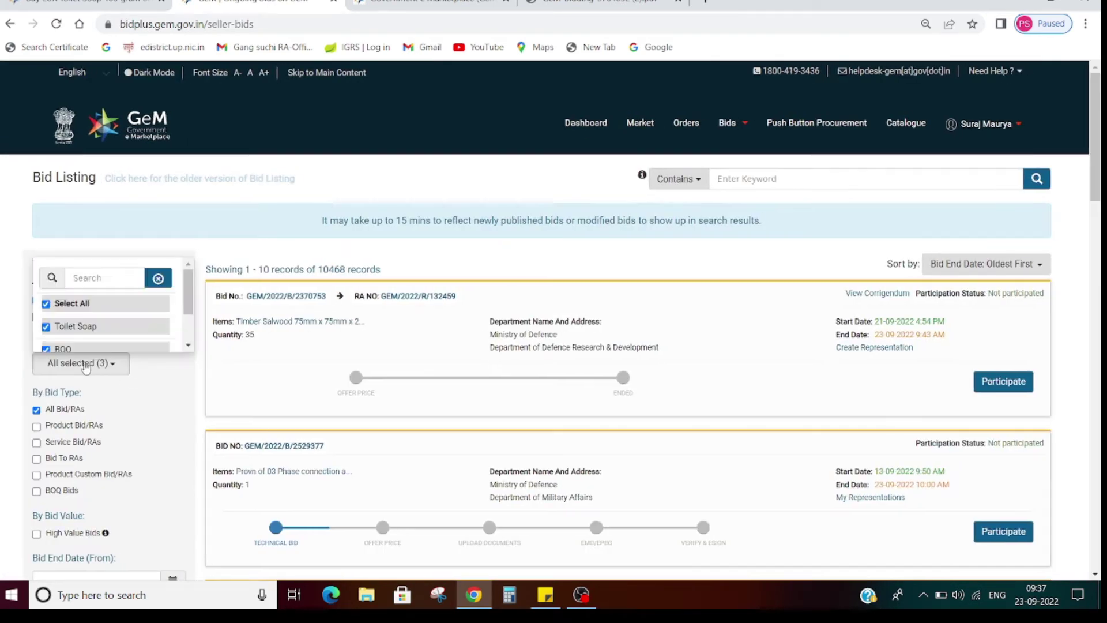
{"action": "left_click", "coordinate": [46, 327]}
{"action": "scroll", "coordinate": [51, 323], "scroll_direction": "down", "scroll_amount": 2}
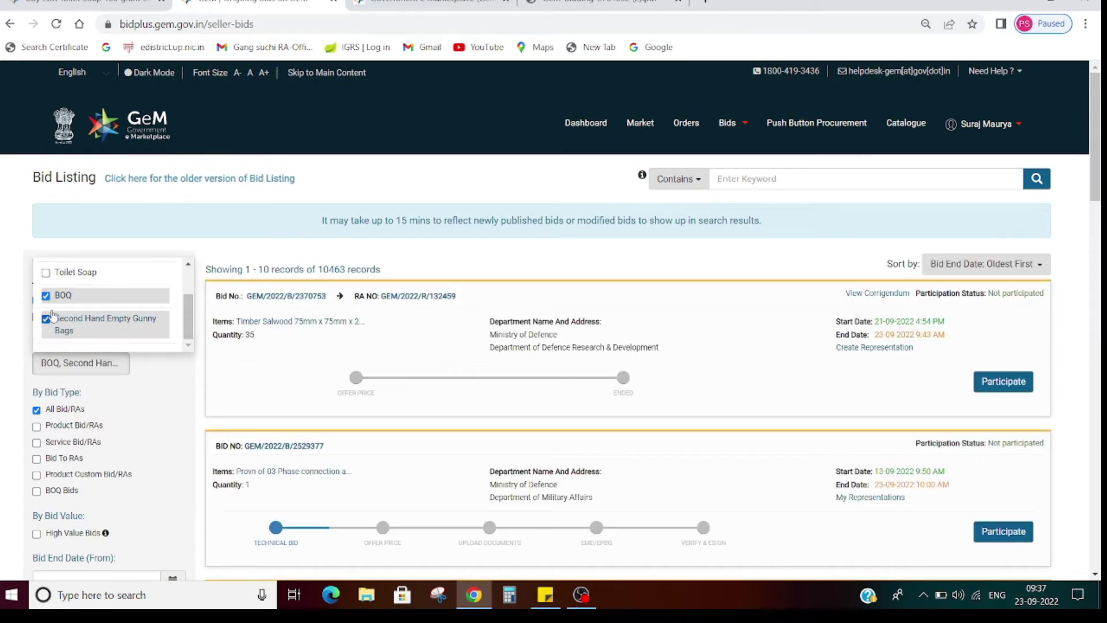
{"action": "left_click", "coordinate": [46, 296]}
{"action": "left_click", "coordinate": [93, 327]}
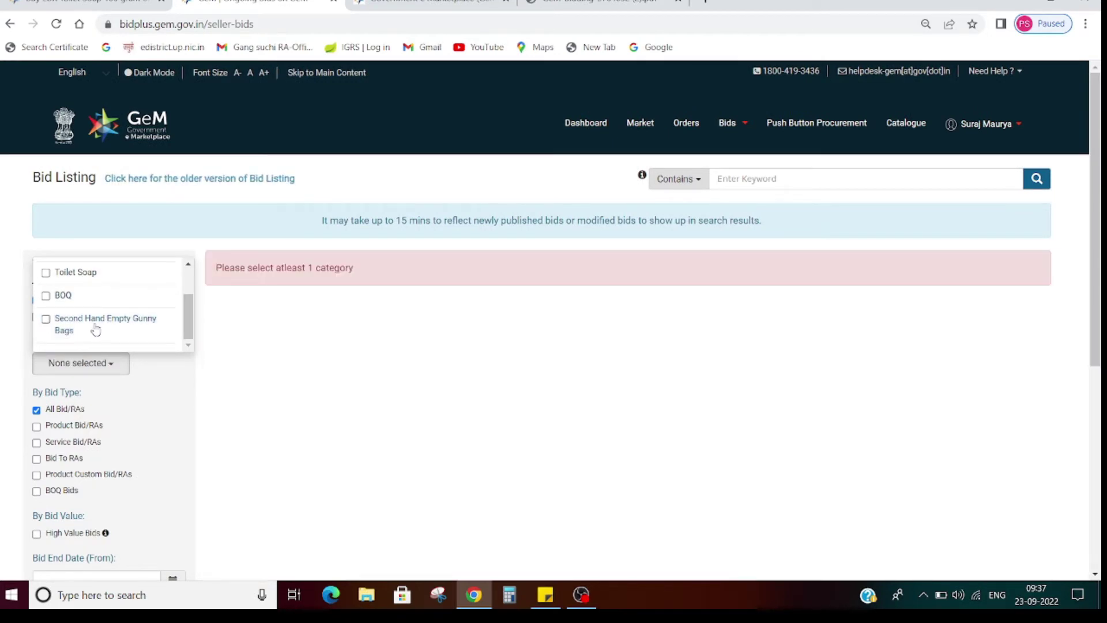
{"action": "left_click", "coordinate": [46, 273]}
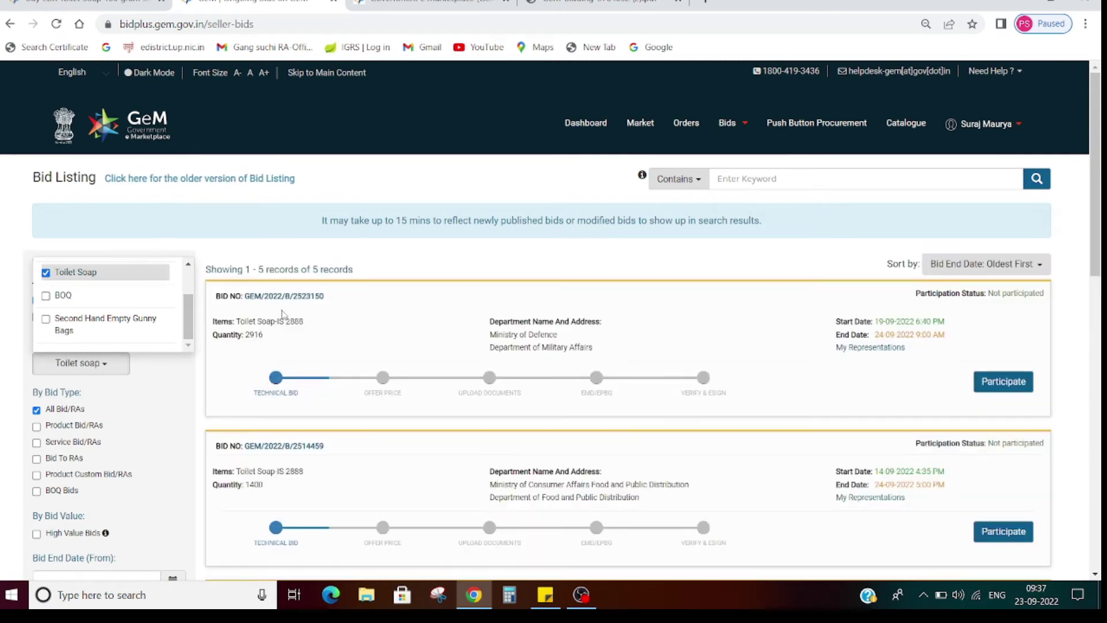
{"action": "left_click", "coordinate": [418, 182]}
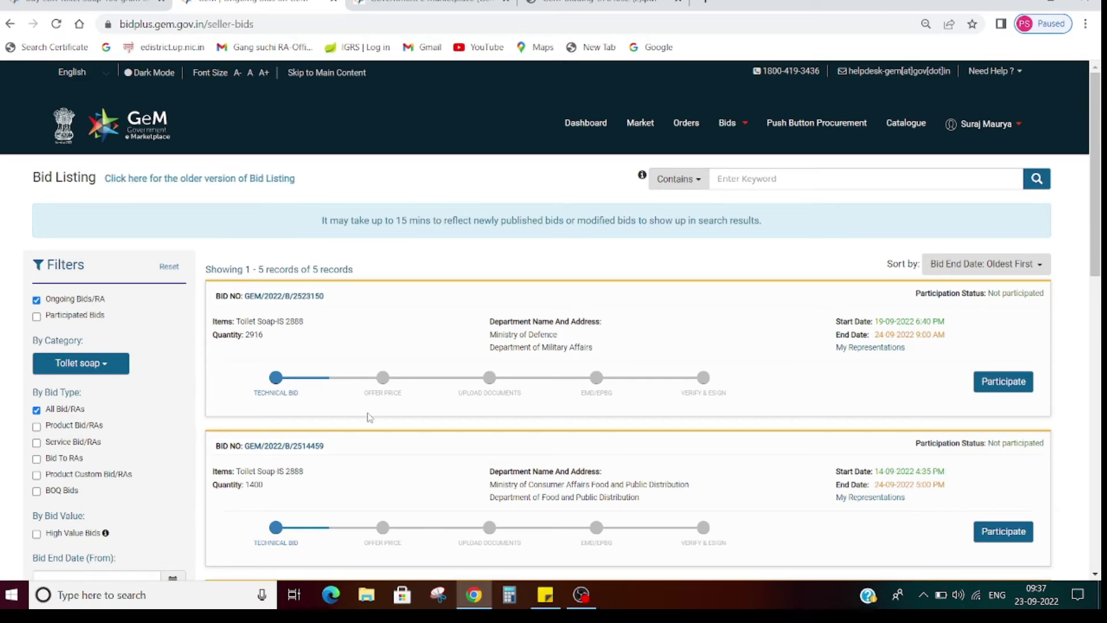
{"action": "scroll", "coordinate": [367, 418], "scroll_direction": "down", "scroll_amount": 3}
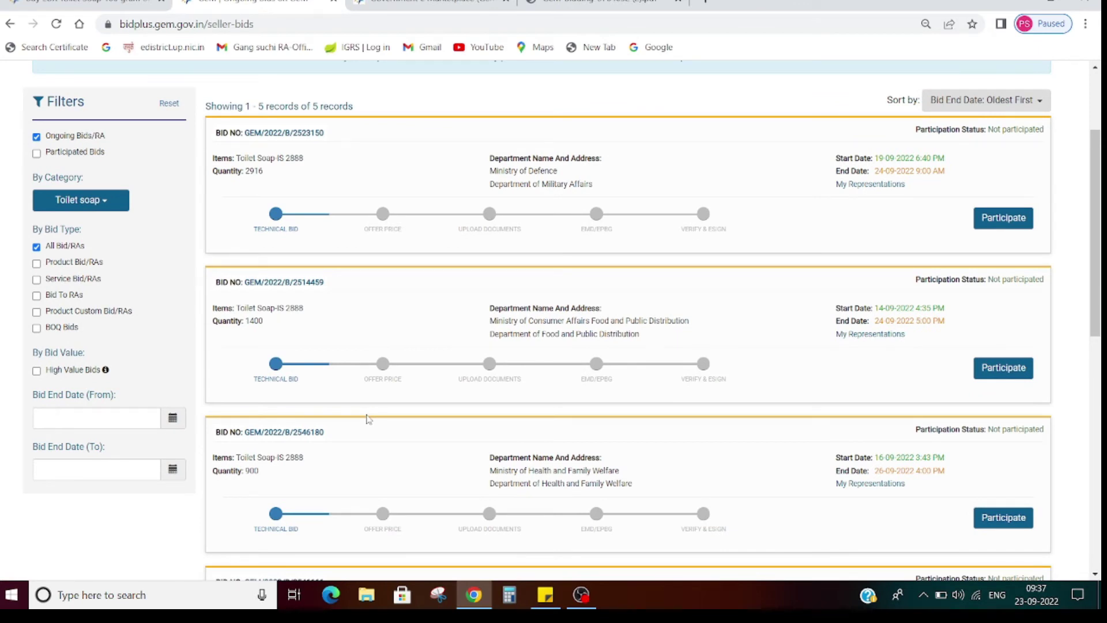
{"action": "left_click", "coordinate": [992, 372]}
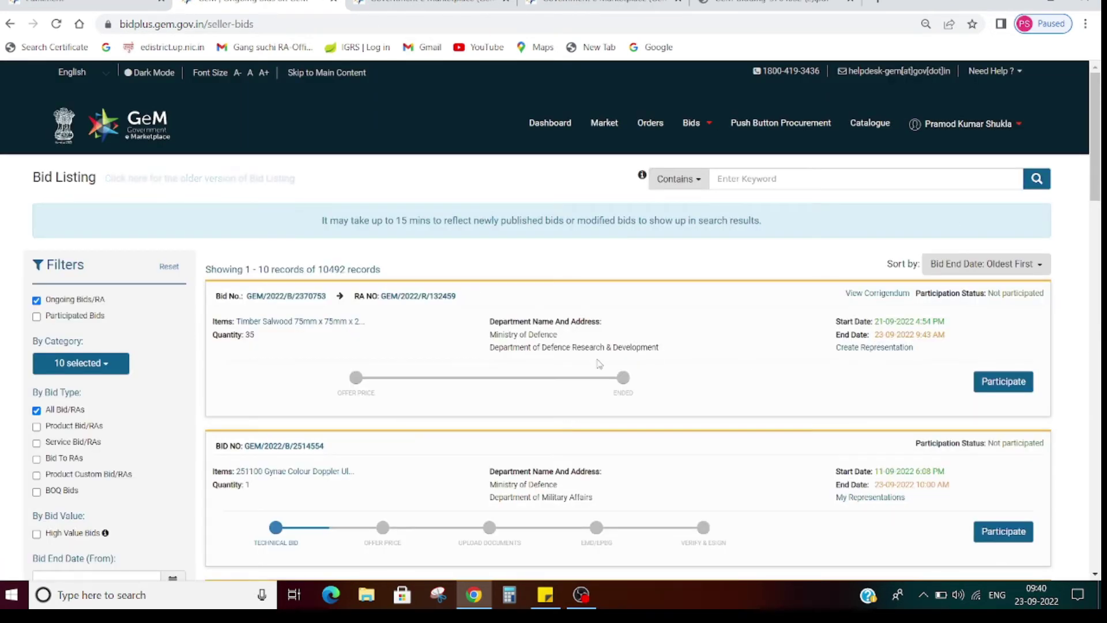
Open the own-offerings search in a new tab and review it.
{"action": "left_click", "coordinate": [872, 124]}
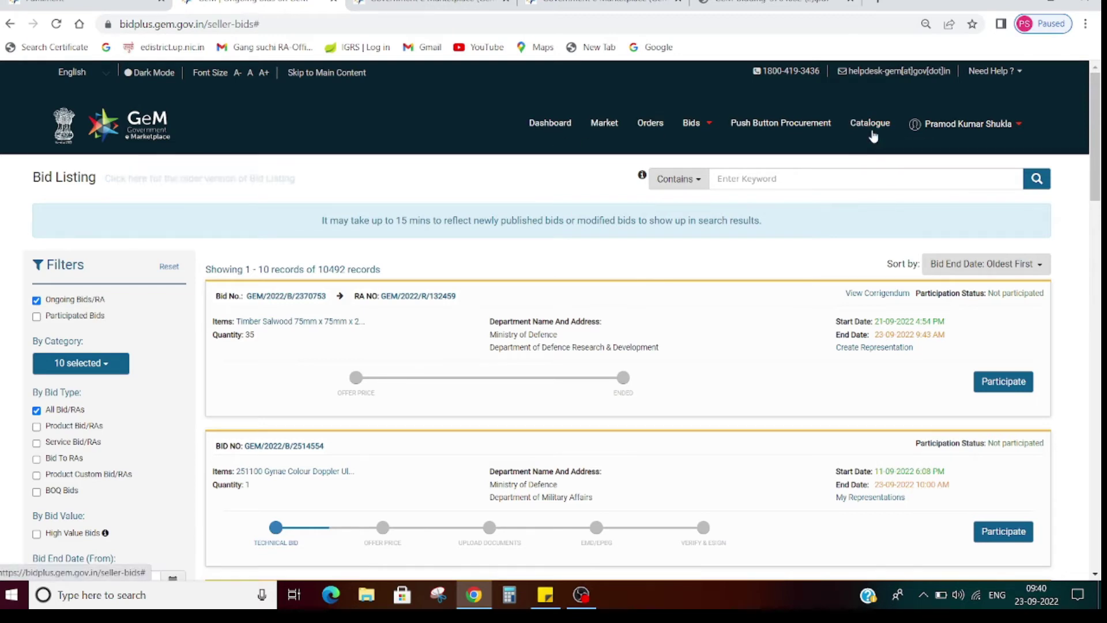
{"action": "left_click", "coordinate": [872, 131]}
{"action": "mouse_move", "coordinate": [878, 175]}
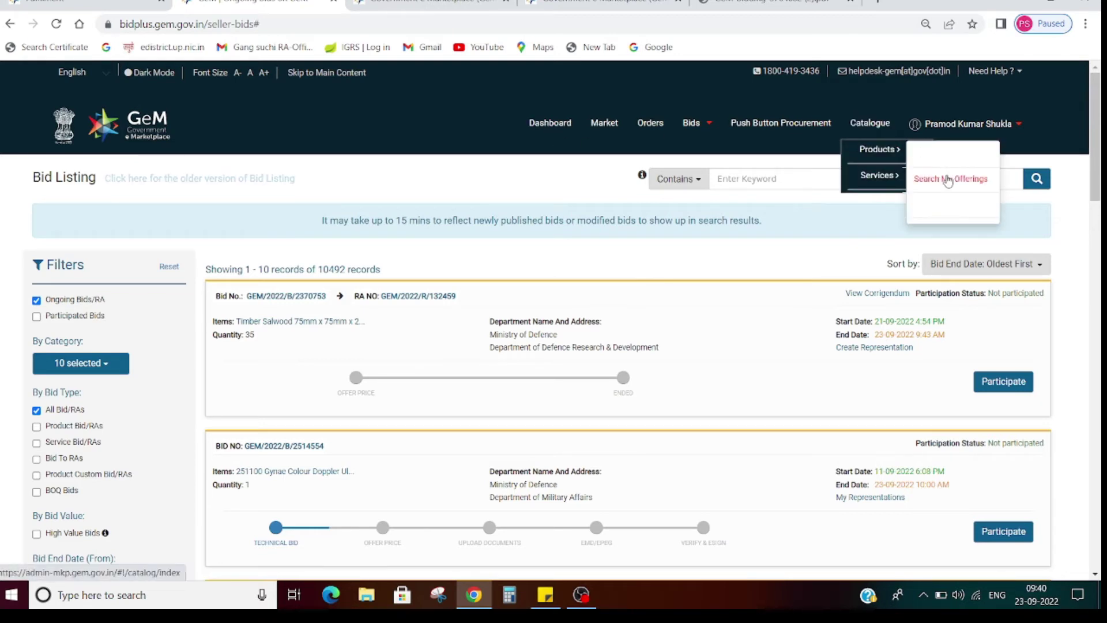
{"action": "right_click", "coordinate": [948, 180]}
{"action": "left_click", "coordinate": [962, 188]}
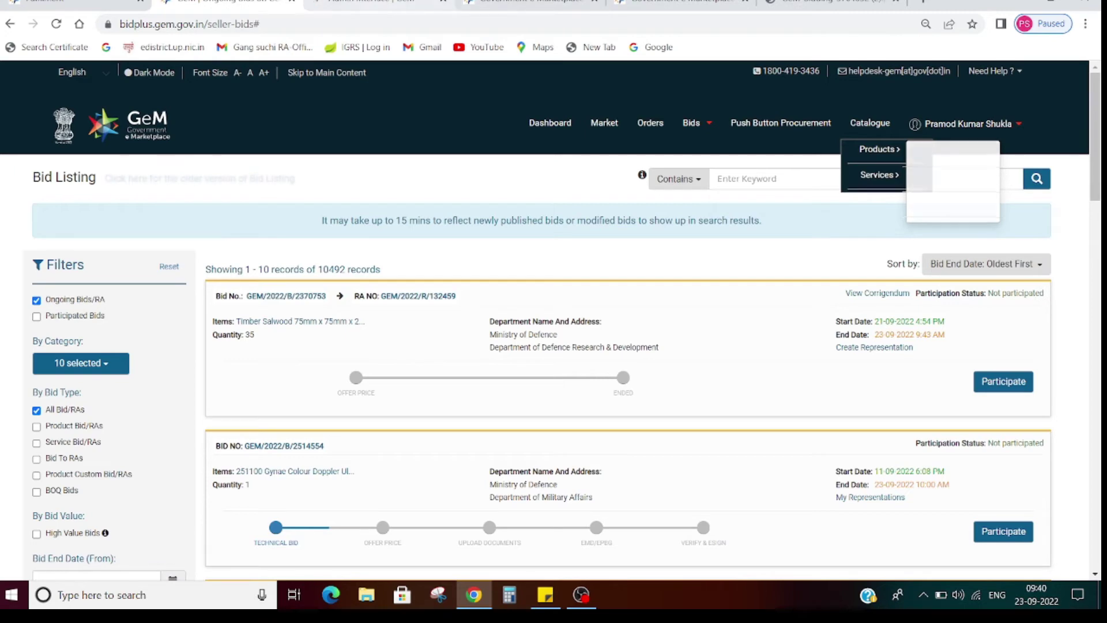
{"action": "key", "text": "ctrl+Tab"}
{"action": "scroll", "coordinate": [587, 386], "scroll_direction": "down", "scroll_amount": 5}
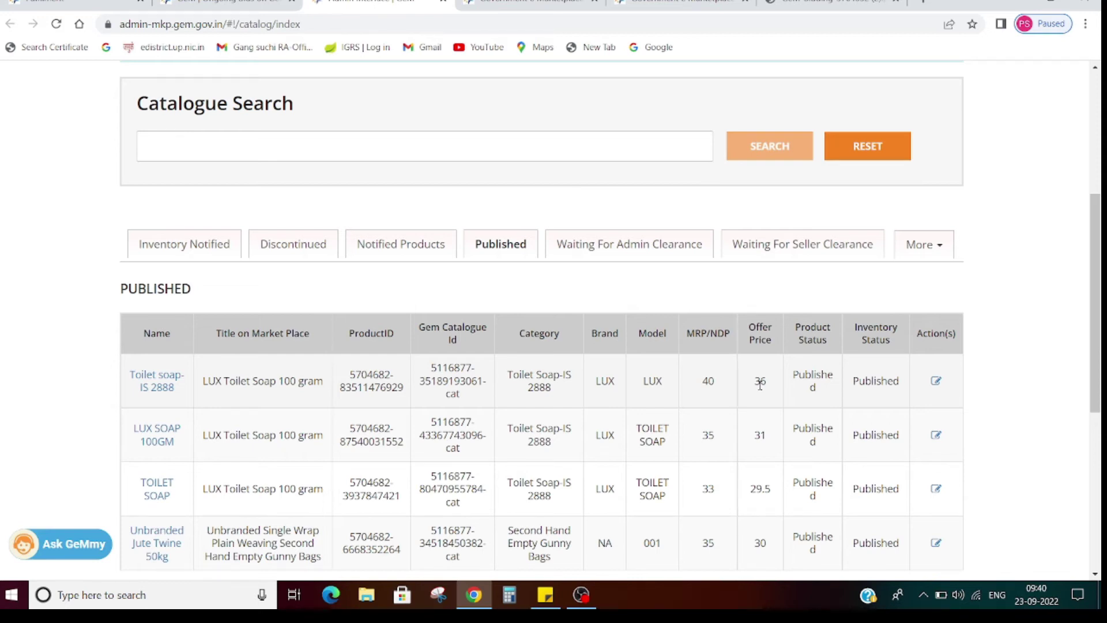
Glance at the bid document PDF, then return to the GeM Bid Listing.
{"action": "left_click", "coordinate": [225, 3]}
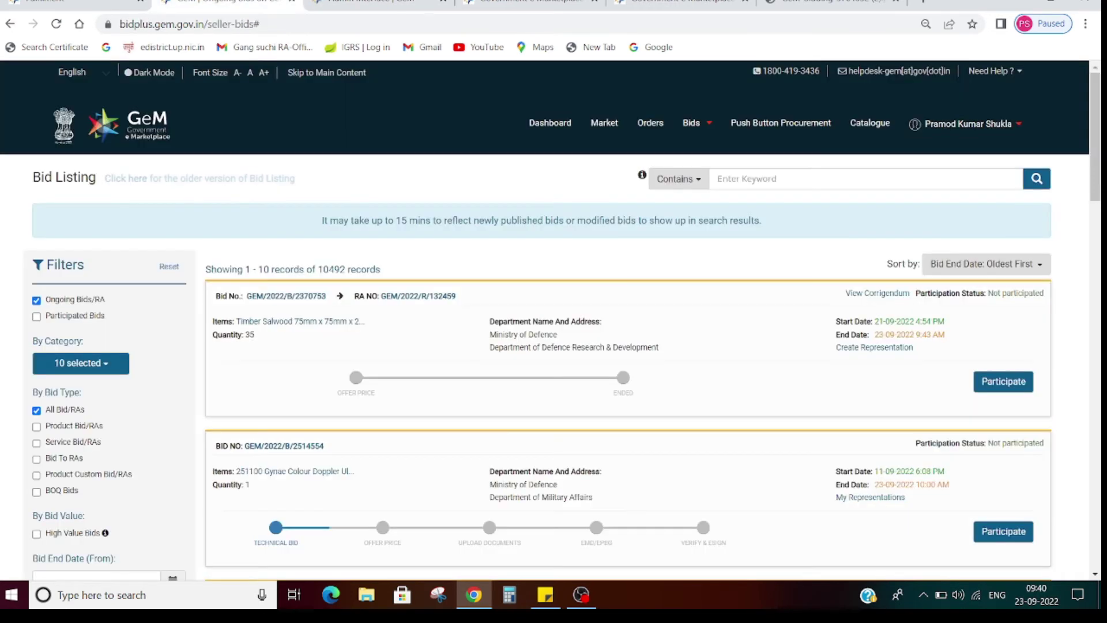
{"action": "left_click", "coordinate": [830, 3]}
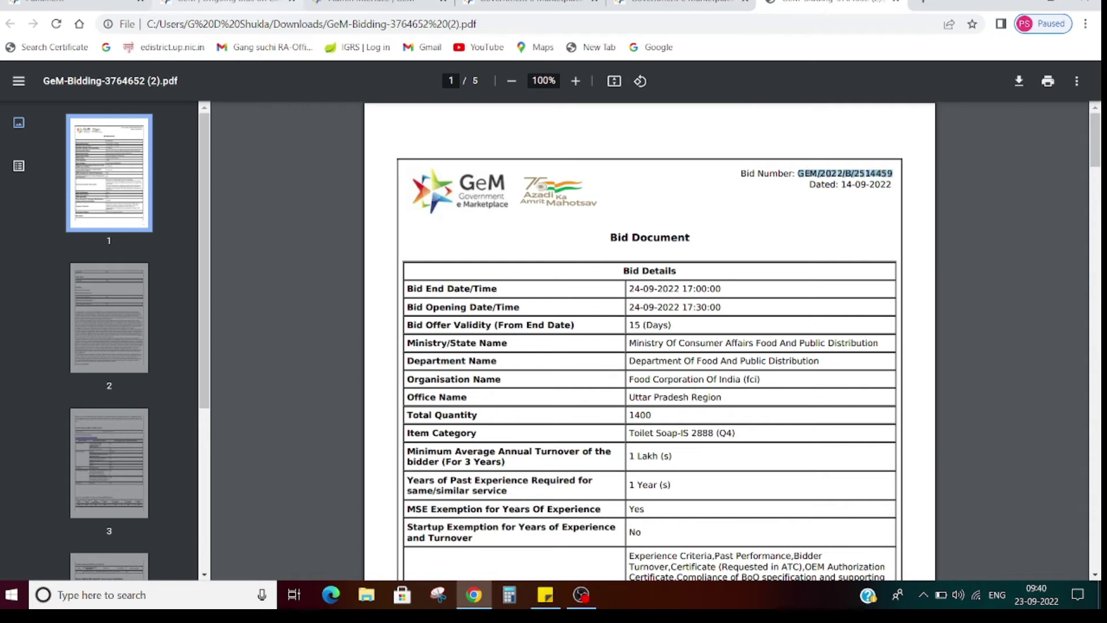
{"action": "left_click", "coordinate": [225, 3]}
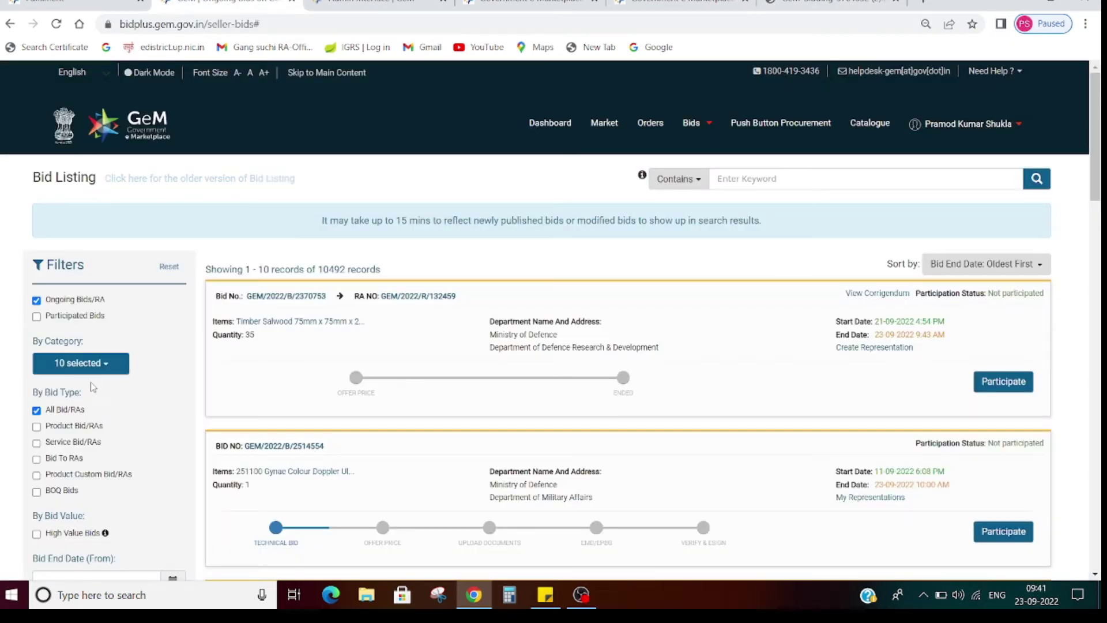
{"action": "scroll", "coordinate": [608, 233], "scroll_direction": "down", "scroll_amount": 3}
{"action": "scroll", "coordinate": [608, 233], "scroll_direction": "up", "scroll_amount": 3}
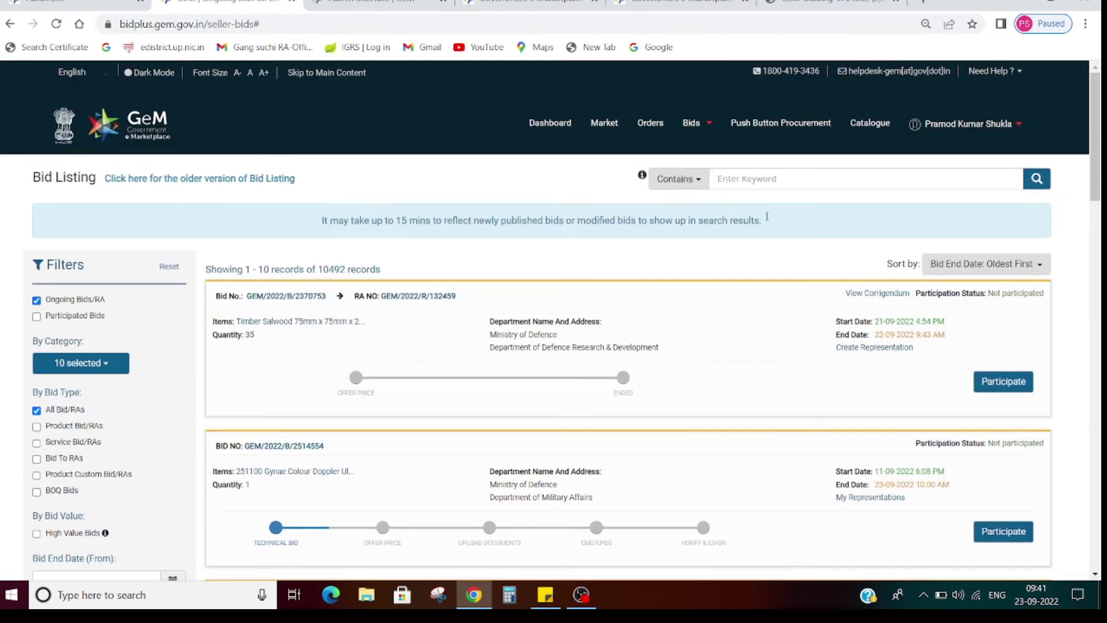
Search bids for GEM/2022/B/2514459 and participate in the Toilet Soap-IS 2888 result.
{"action": "left_click", "coordinate": [826, 188]}
{"action": "key", "text": "ctrl+v"}
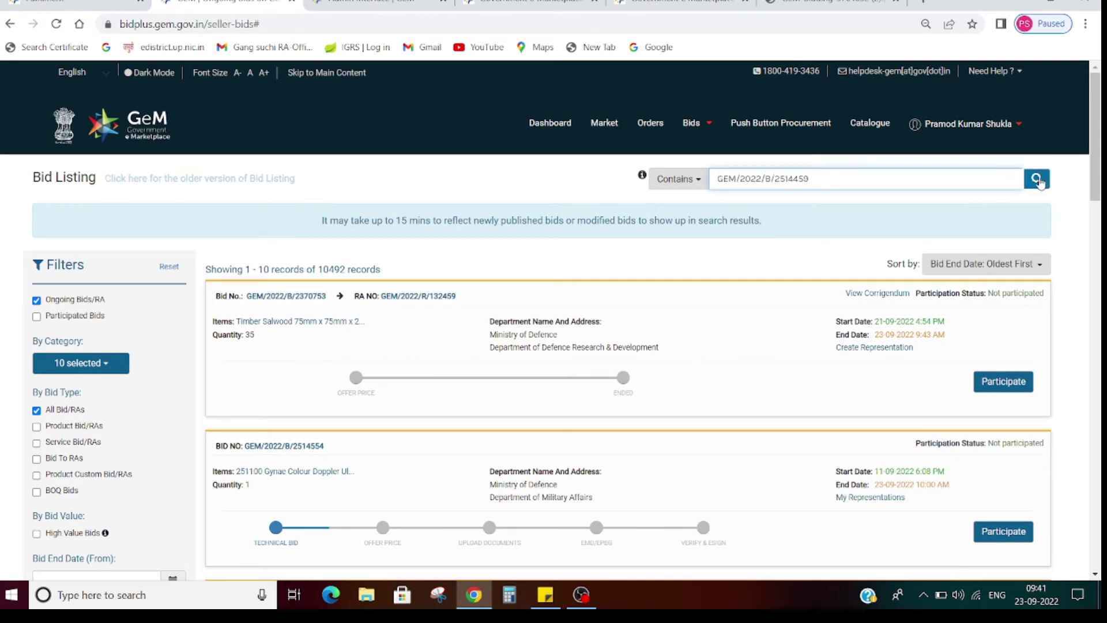
{"action": "left_click", "coordinate": [1038, 182]}
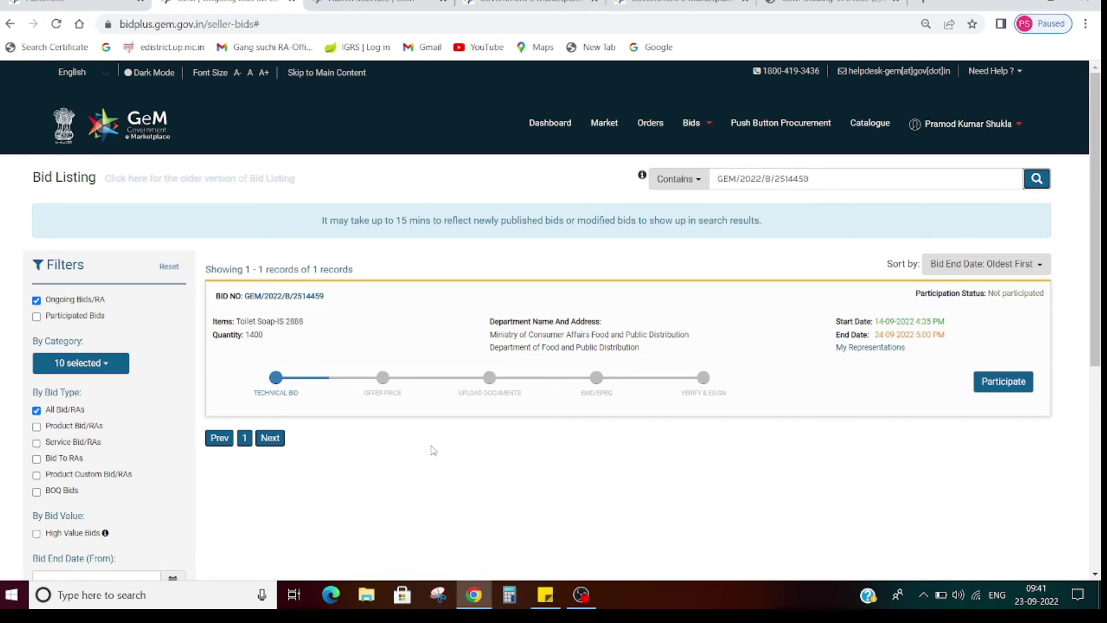
{"action": "left_click", "coordinate": [982, 383]}
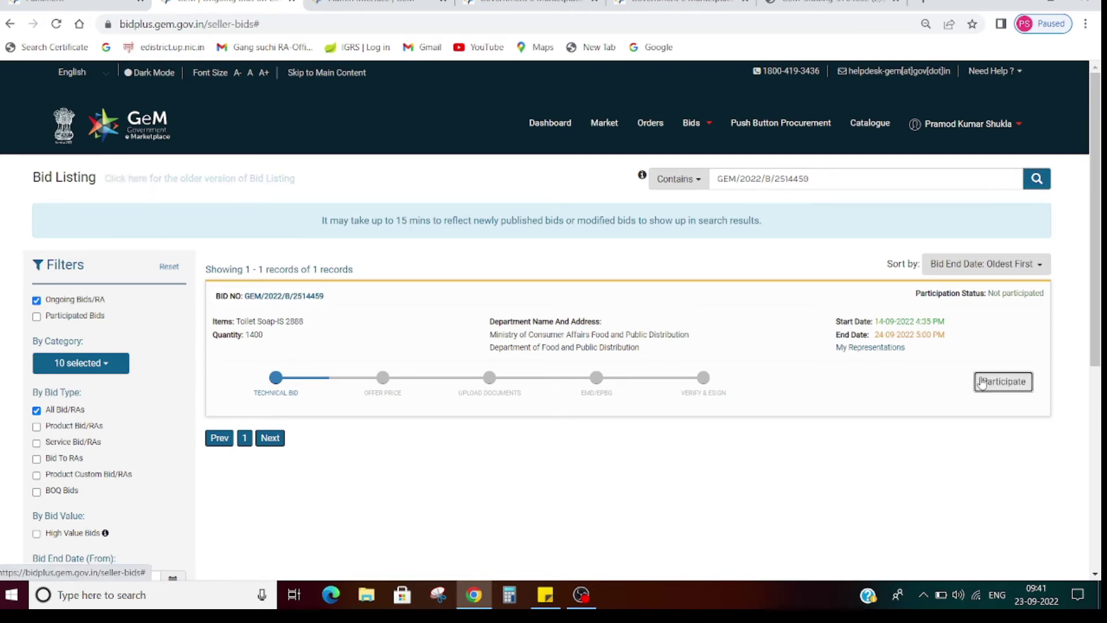
Choose LUX Toilet Soap 100 gram as item 1's product and save the technical offering.
{"action": "scroll", "coordinate": [579, 485], "scroll_direction": "down", "scroll_amount": 3}
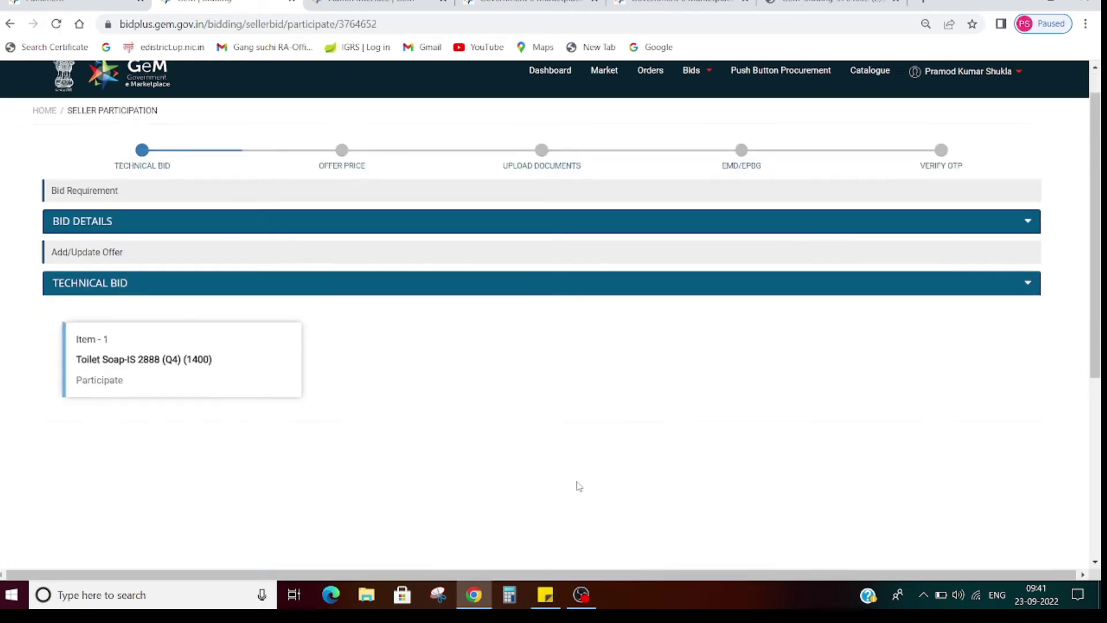
{"action": "left_click", "coordinate": [95, 272]}
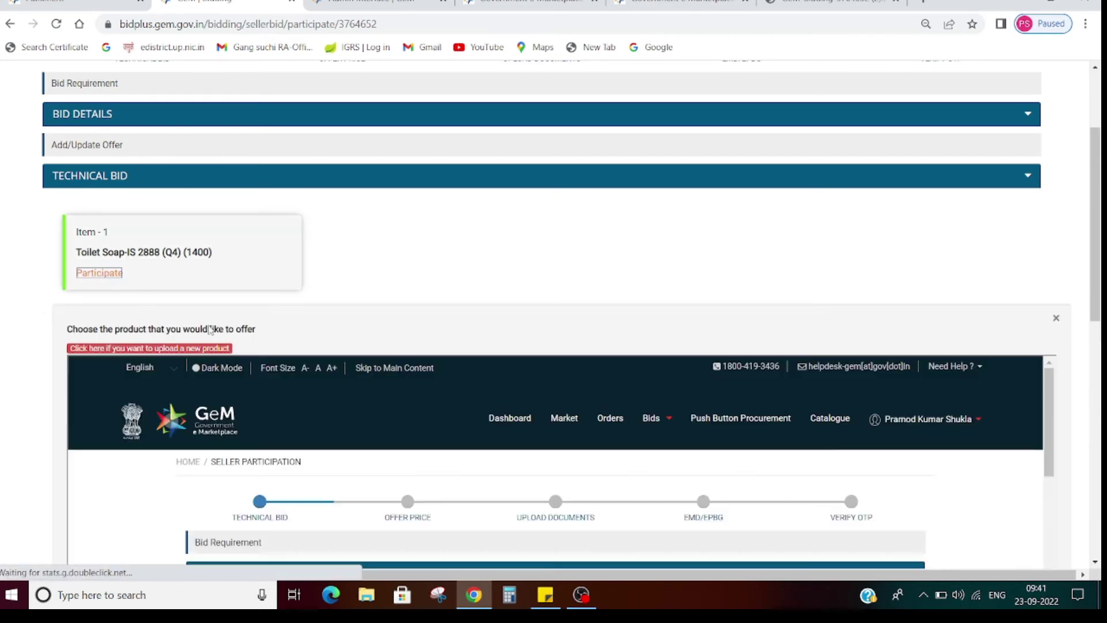
{"action": "scroll", "coordinate": [770, 394], "scroll_direction": "down", "scroll_amount": 1}
{"action": "scroll", "coordinate": [770, 394], "scroll_direction": "down", "scroll_amount": 3}
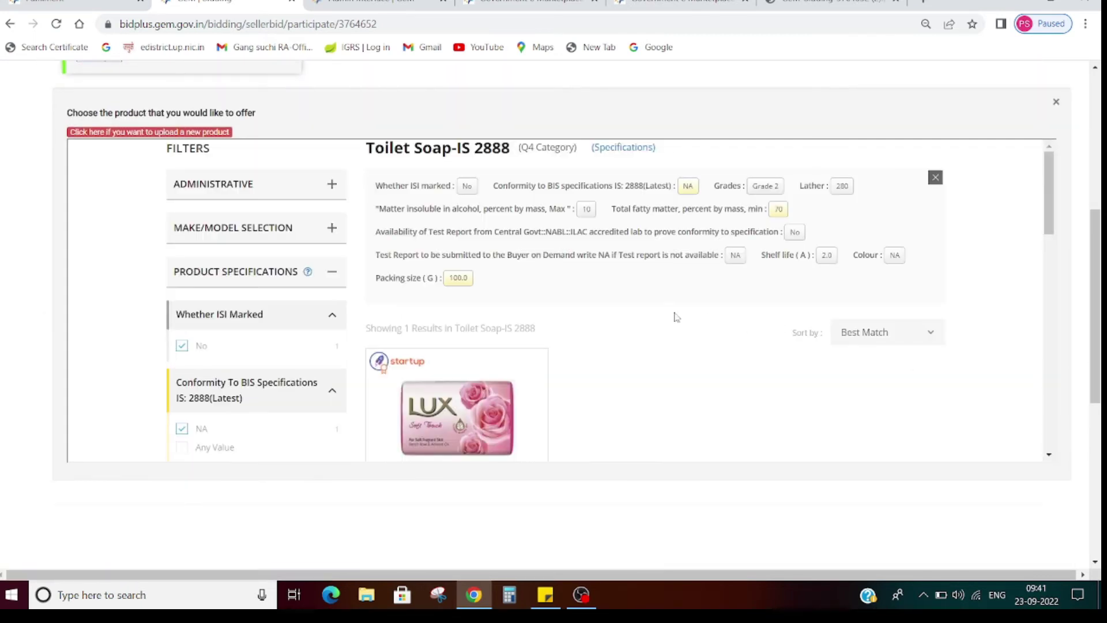
{"action": "scroll", "coordinate": [675, 317], "scroll_direction": "down", "scroll_amount": 4}
{"action": "scroll", "coordinate": [677, 317], "scroll_direction": "down", "scroll_amount": 3}
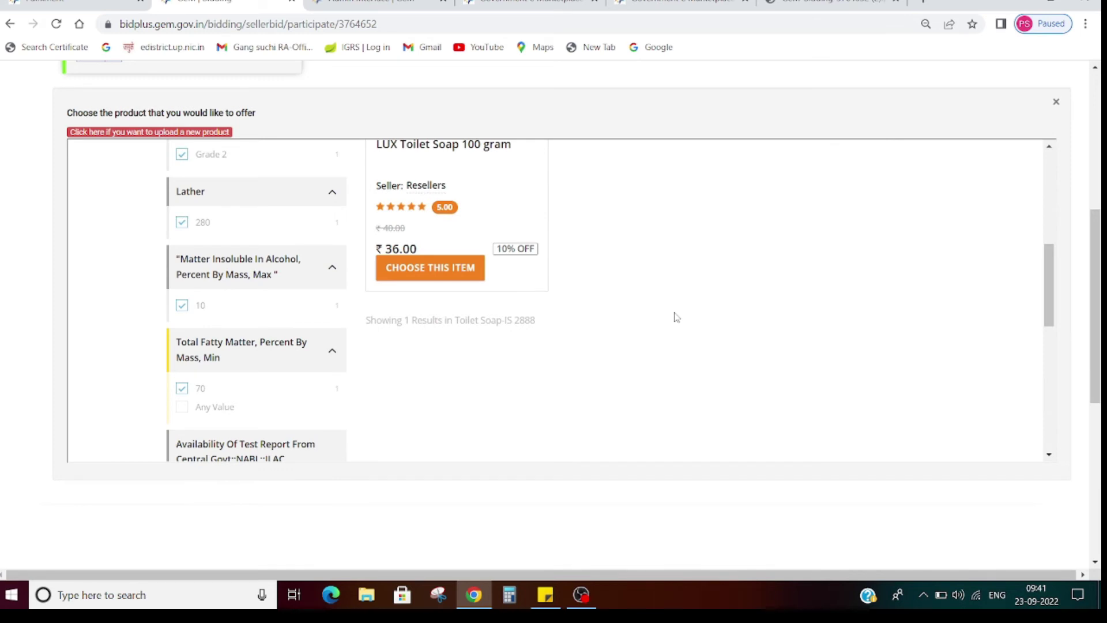
{"action": "scroll", "coordinate": [430, 267], "scroll_direction": "down", "scroll_amount": 1}
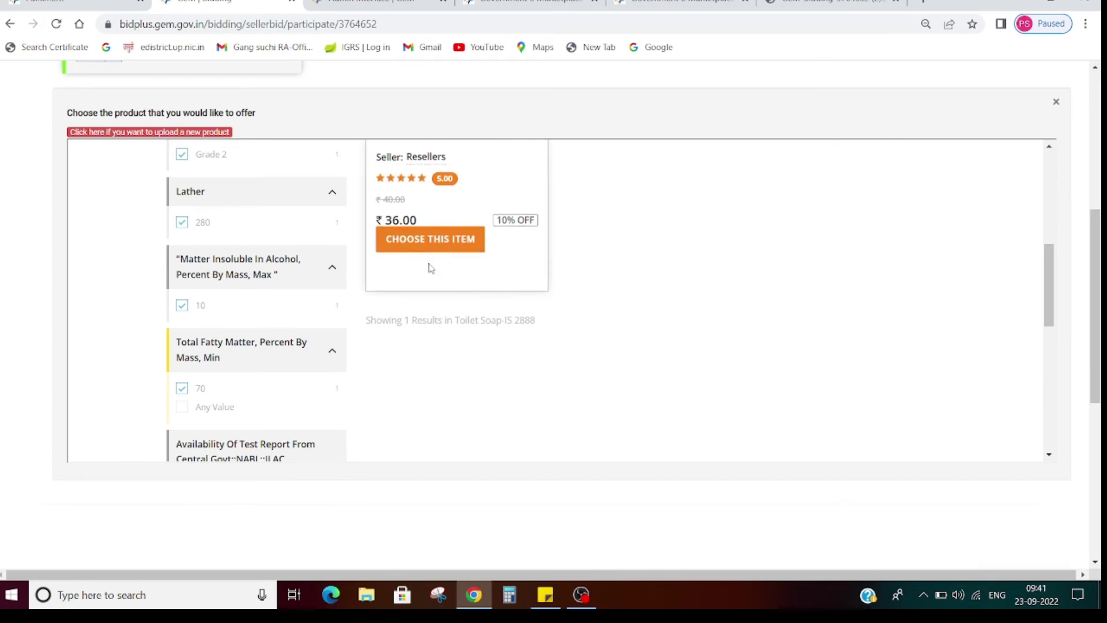
{"action": "left_click", "coordinate": [419, 235]}
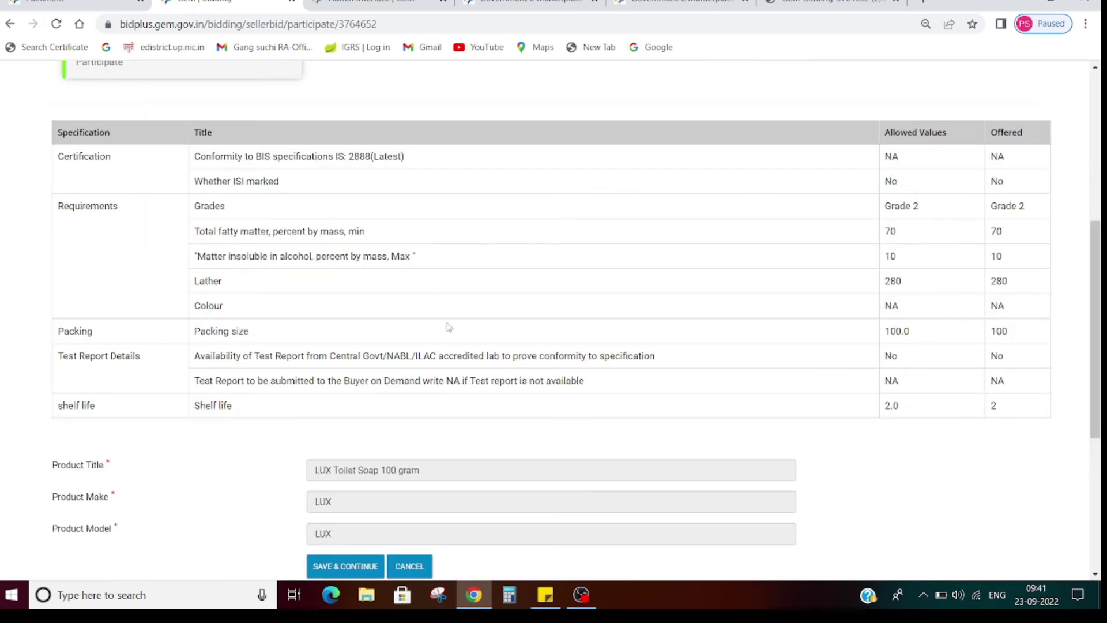
{"action": "scroll", "coordinate": [448, 324], "scroll_direction": "down", "scroll_amount": 3}
{"action": "scroll", "coordinate": [163, 451], "scroll_direction": "up", "scroll_amount": 5}
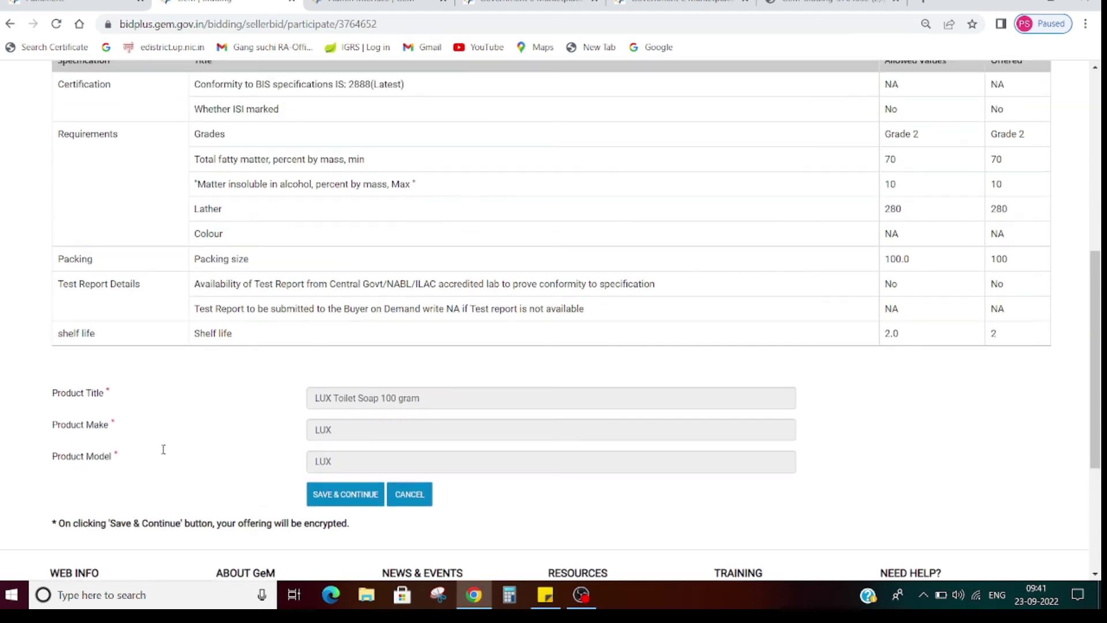
{"action": "scroll", "coordinate": [163, 453], "scroll_direction": "down", "scroll_amount": 8}
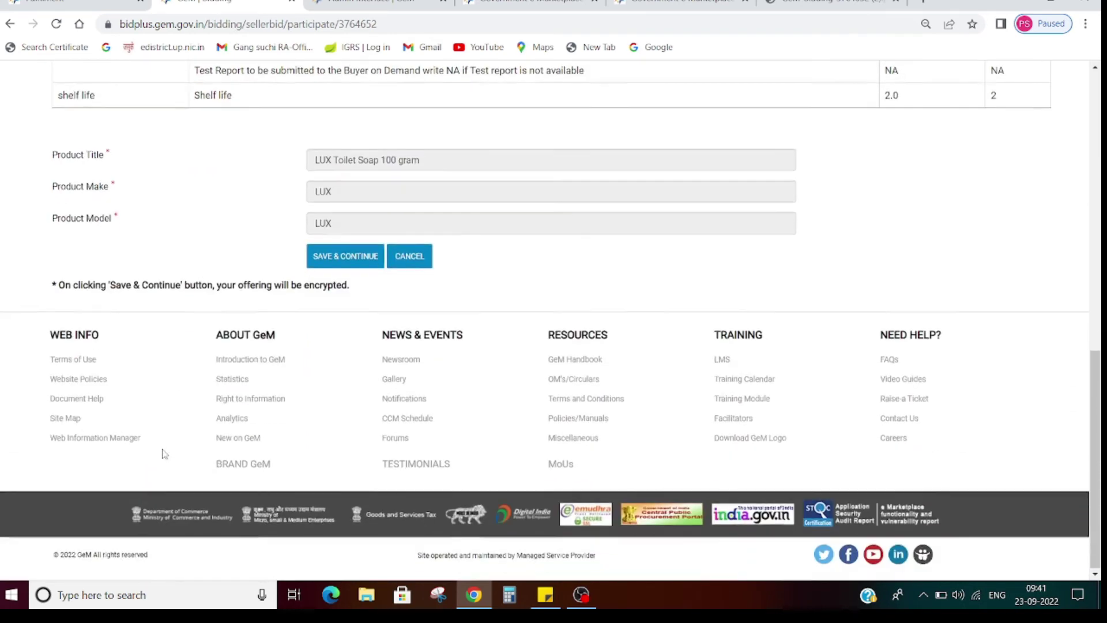
{"action": "left_click", "coordinate": [348, 260]}
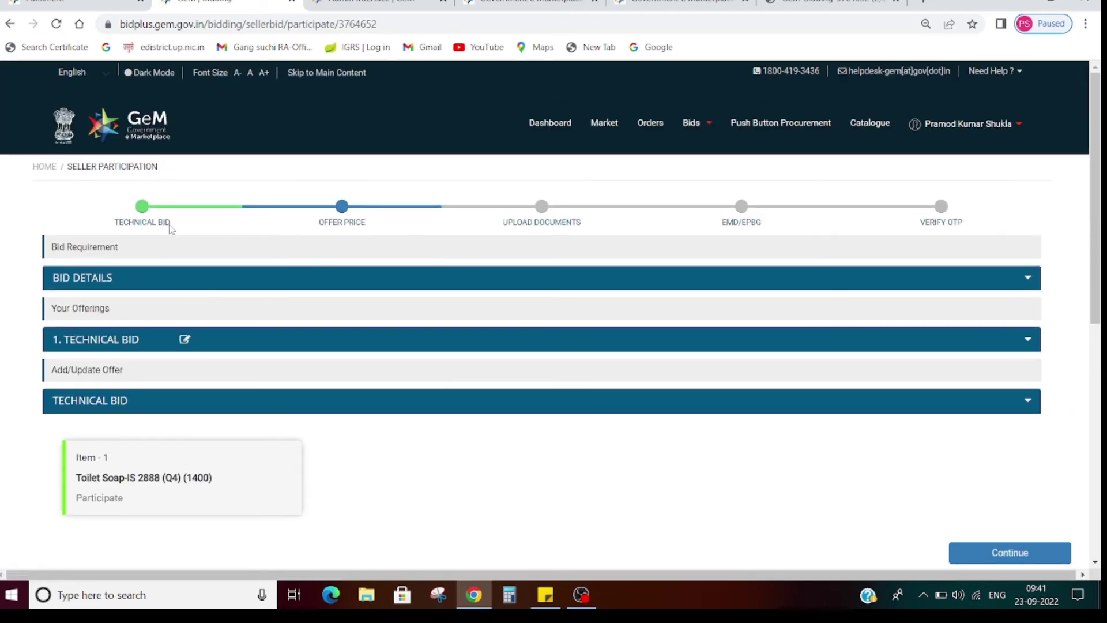
Move to Offer Price and select GST as per reverse charge mechanism.
{"action": "left_click", "coordinate": [1010, 553]}
{"action": "scroll", "coordinate": [646, 457], "scroll_direction": "down", "scroll_amount": 4}
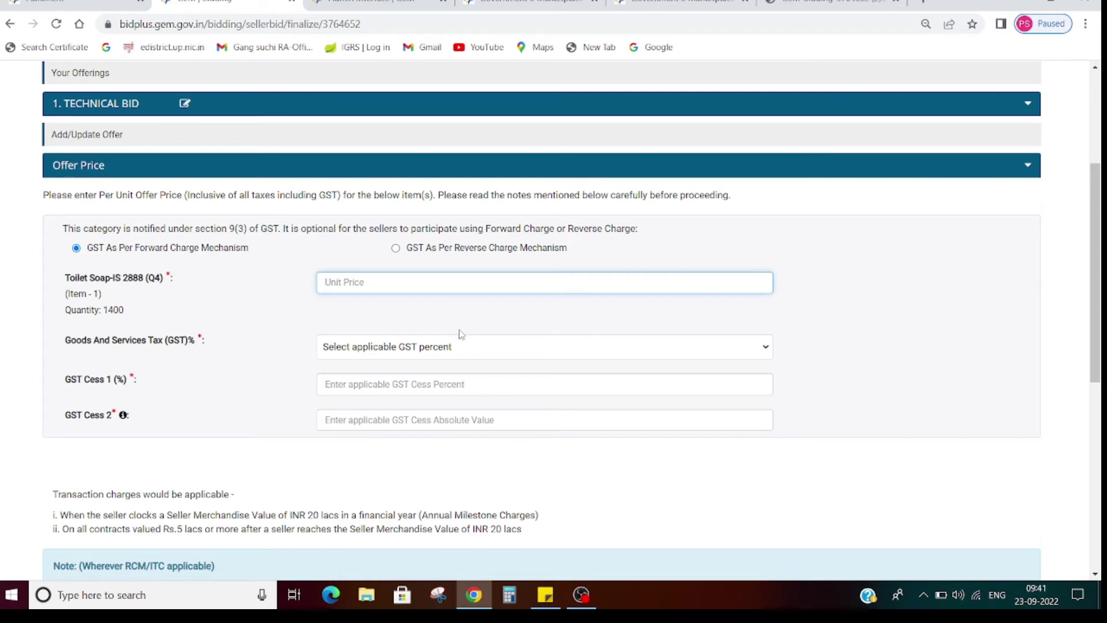
{"action": "left_click", "coordinate": [397, 249]}
Enter a unit price of 35, then correct it to 36 for a 50400.00 total.
{"action": "left_click", "coordinate": [382, 280]}
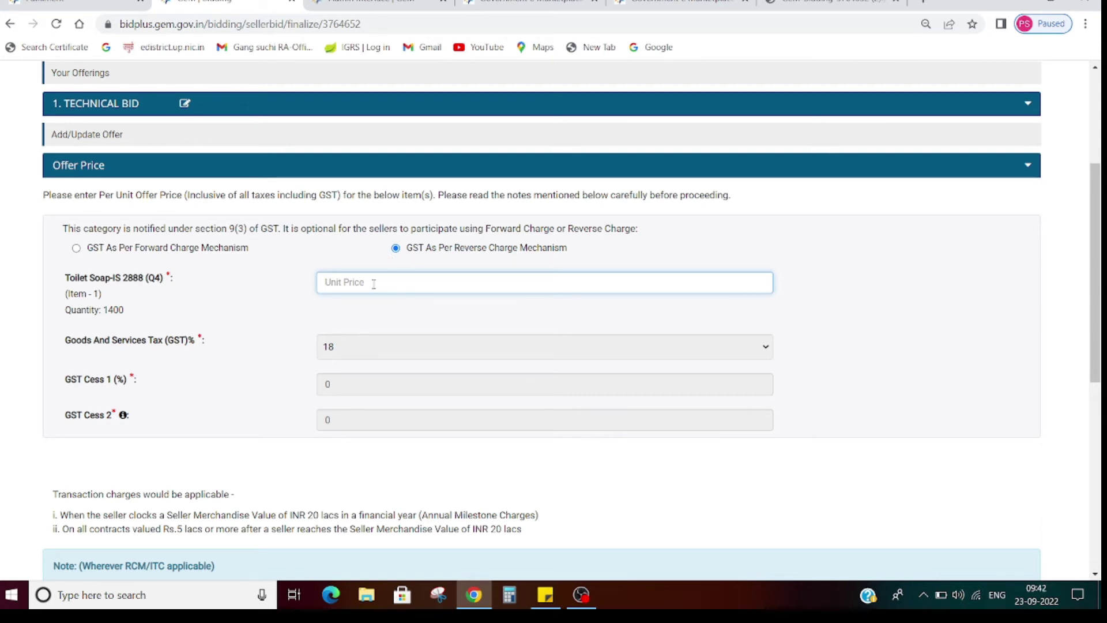
{"action": "type", "text": "35"}
{"action": "left_click", "coordinate": [869, 353]}
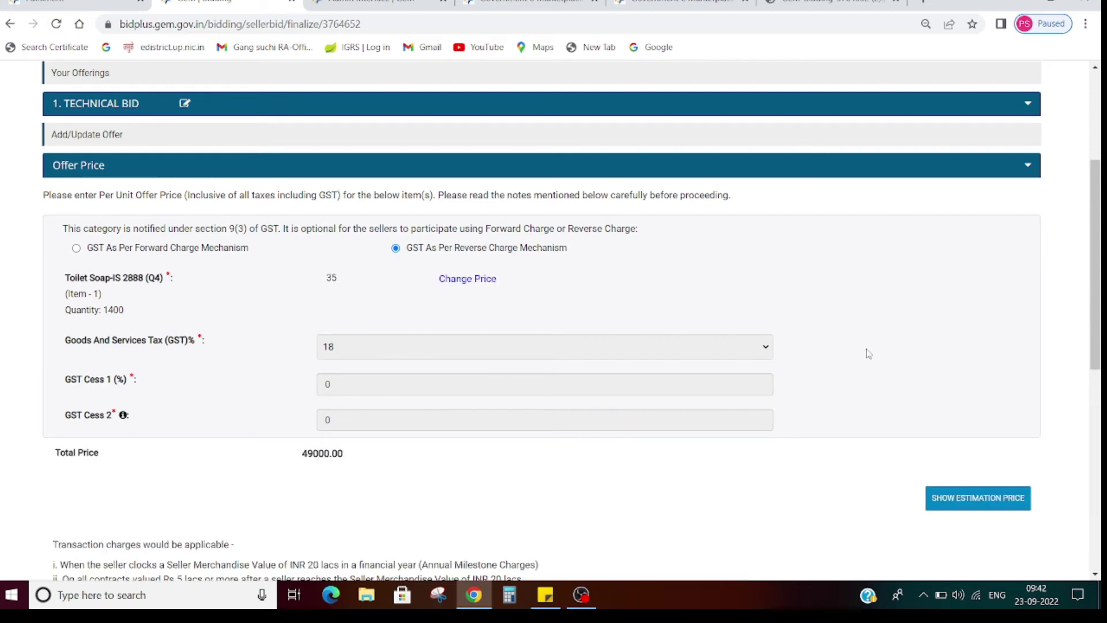
{"action": "left_click", "coordinate": [454, 280]}
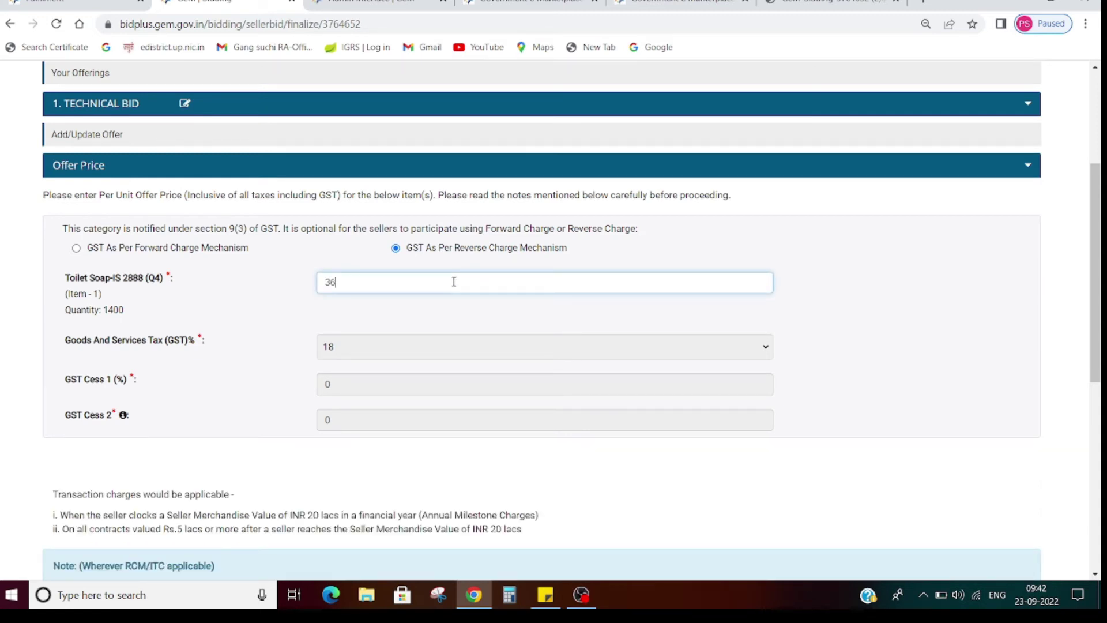
{"action": "key", "text": "Return"}
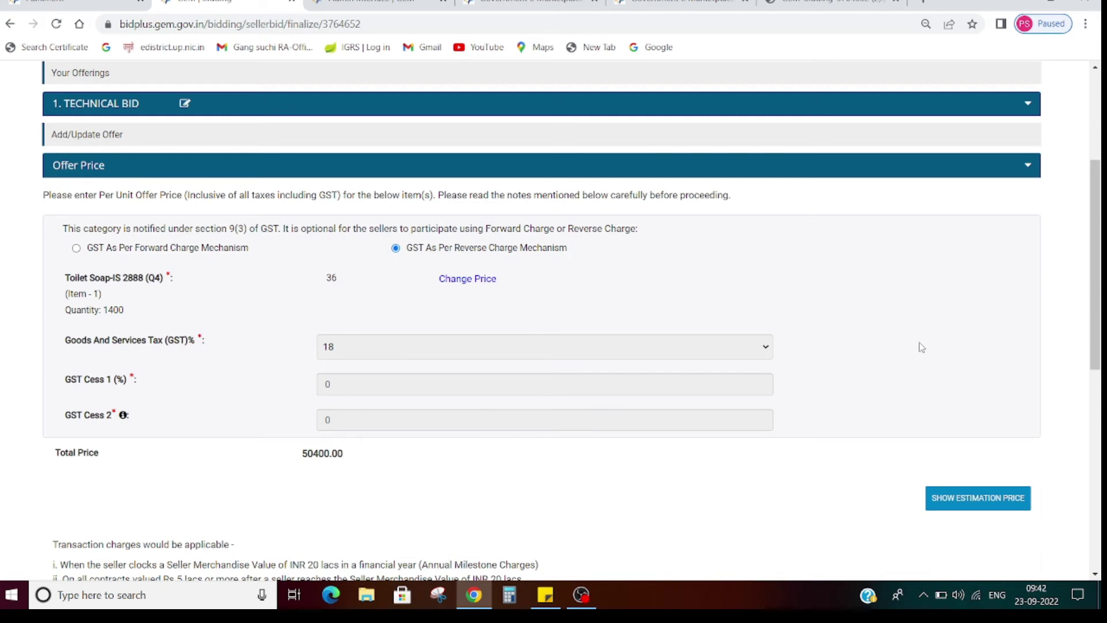
Accept the estimated price, then encrypt and save the 36-per-unit financial quote.
{"action": "scroll", "coordinate": [688, 510], "scroll_direction": "down", "scroll_amount": 1}
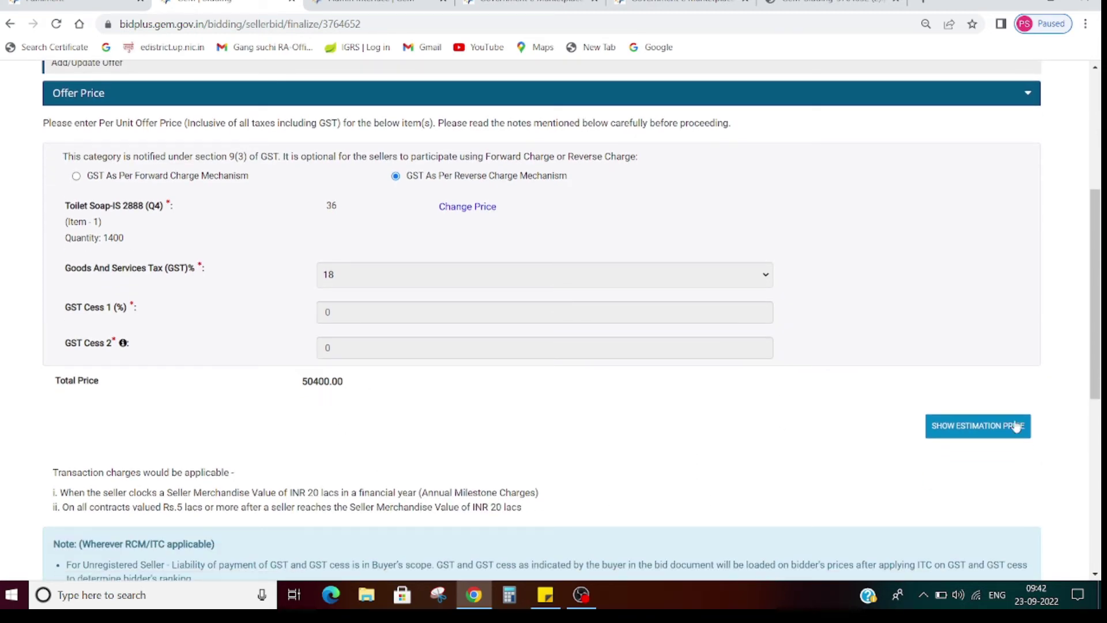
{"action": "left_click", "coordinate": [980, 430]}
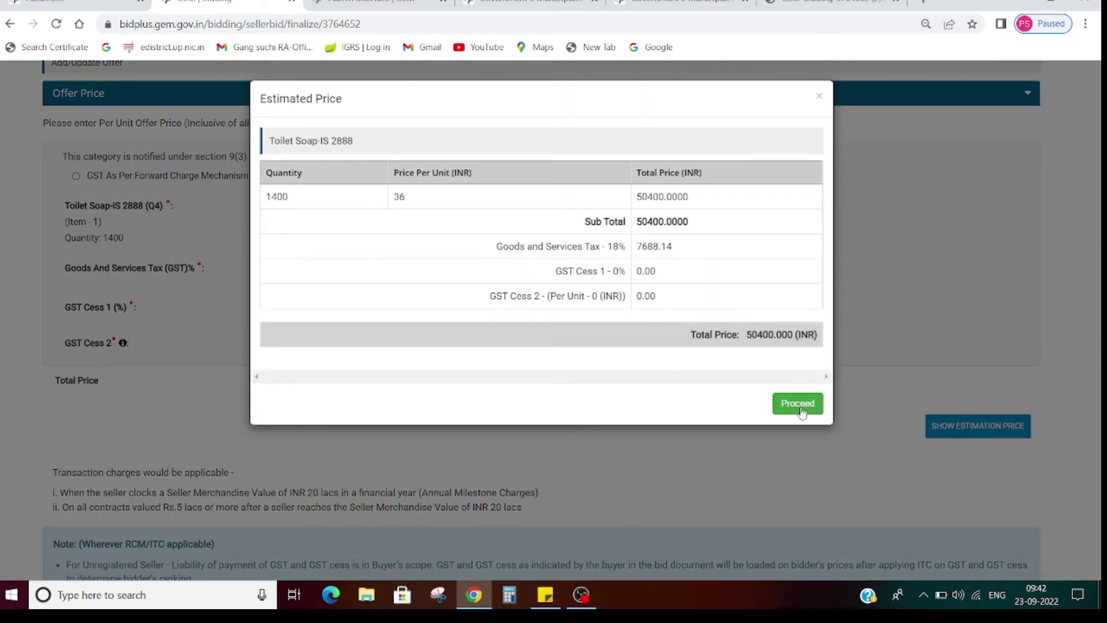
{"action": "left_click", "coordinate": [798, 404]}
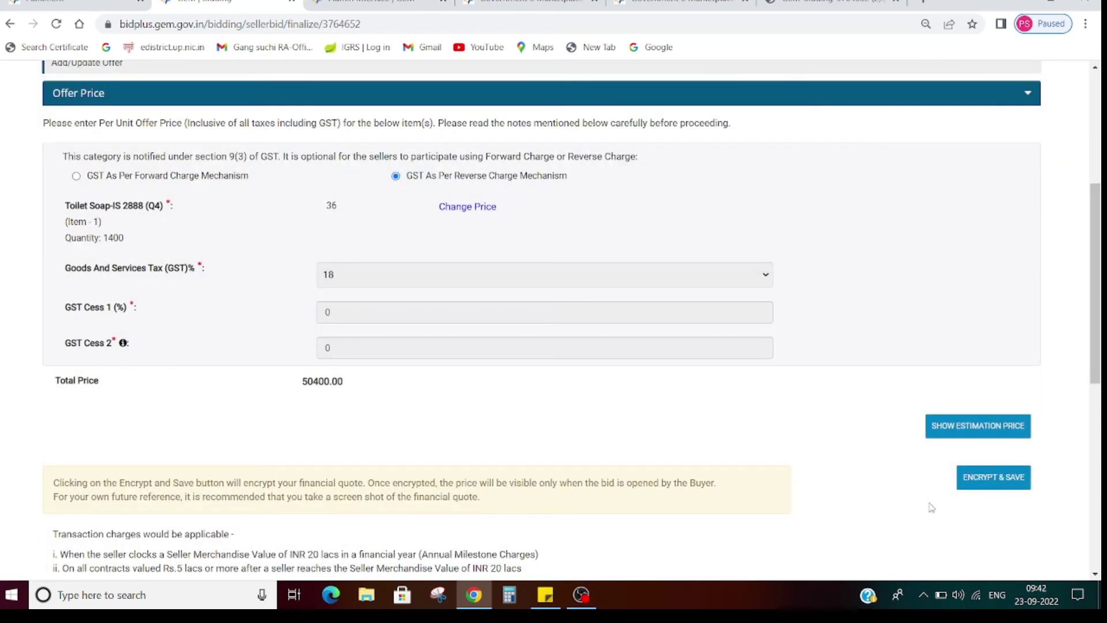
{"action": "left_click", "coordinate": [998, 485]}
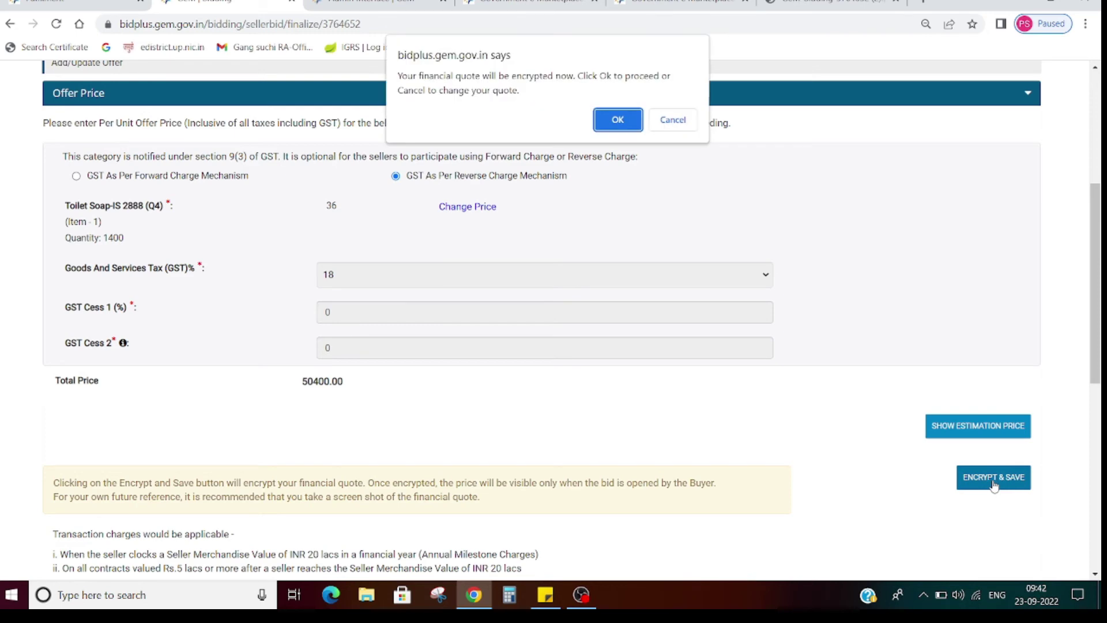
{"action": "left_click", "coordinate": [618, 120]}
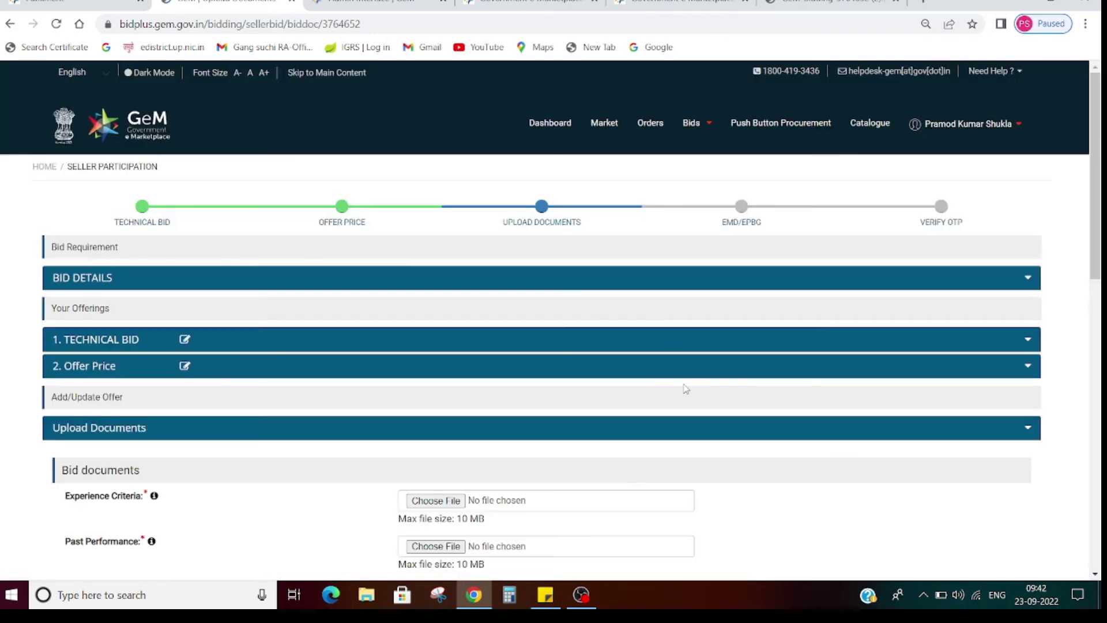
Upload the atc PDF from PRAYAGRAJ > banda as the Experience Criteria document.
{"action": "scroll", "coordinate": [685, 388], "scroll_direction": "down", "scroll_amount": 2}
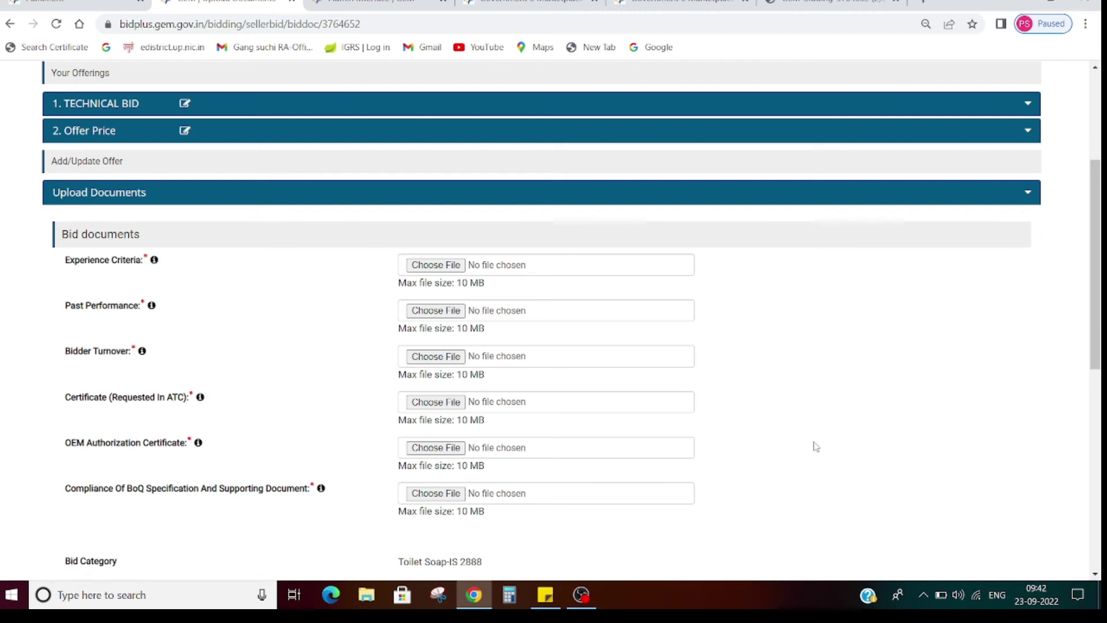
{"action": "scroll", "coordinate": [816, 444], "scroll_direction": "down", "scroll_amount": 2}
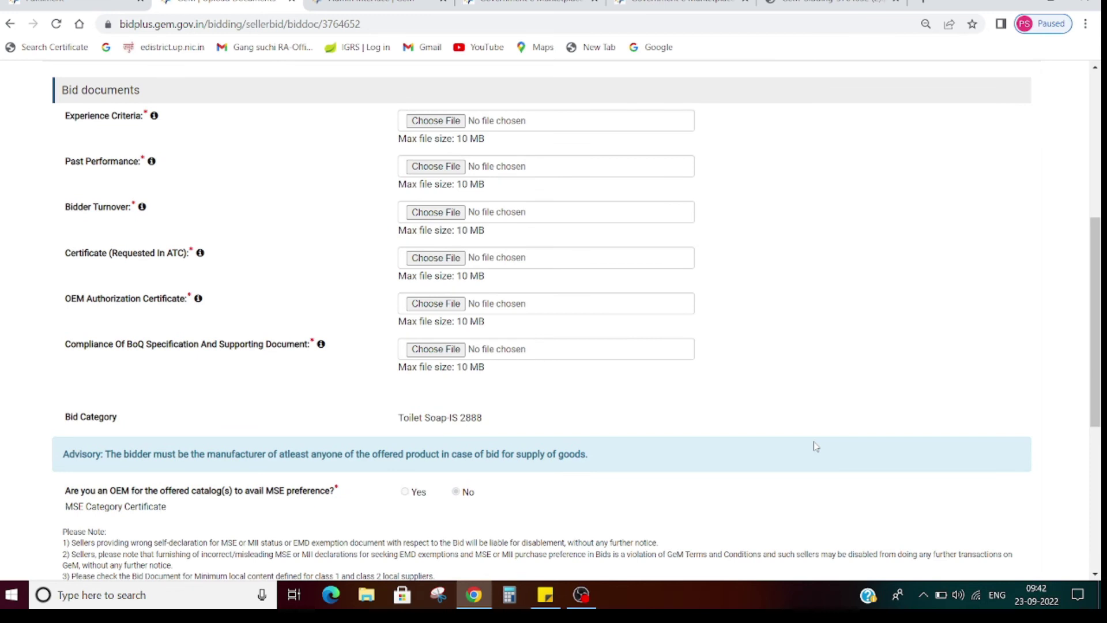
{"action": "scroll", "coordinate": [815, 446], "scroll_direction": "up", "scroll_amount": 1}
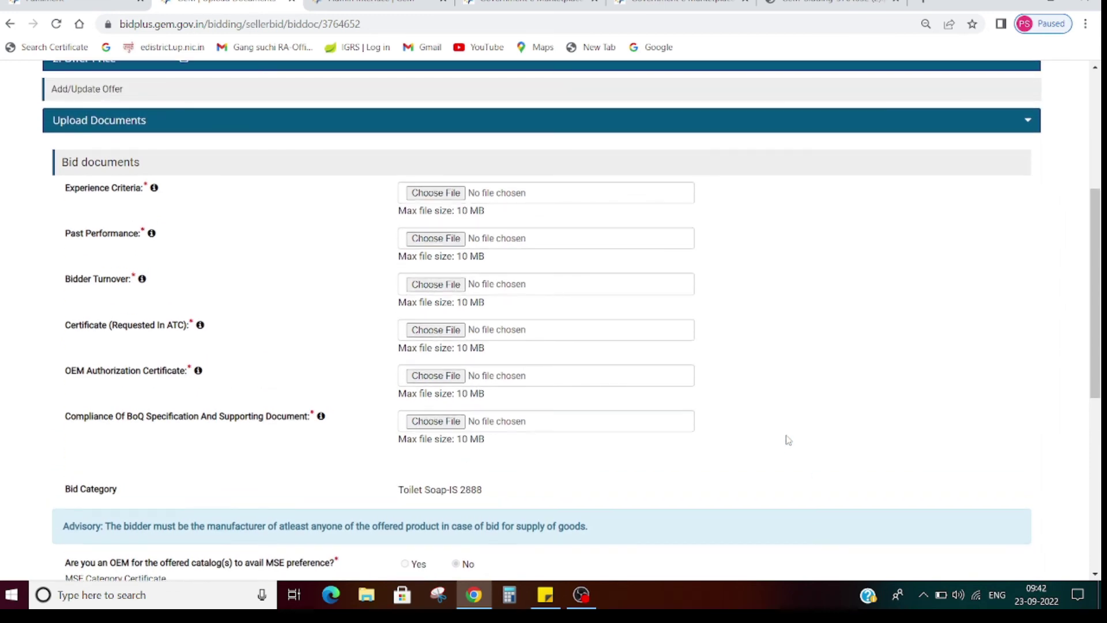
{"action": "left_click", "coordinate": [443, 195]}
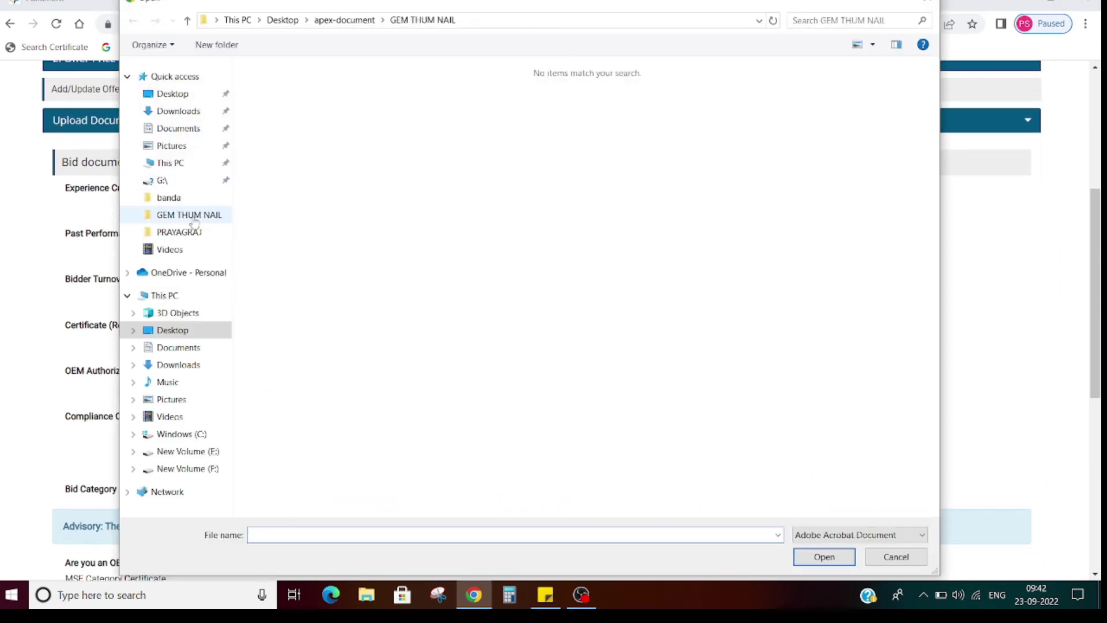
{"action": "left_click", "coordinate": [184, 198]}
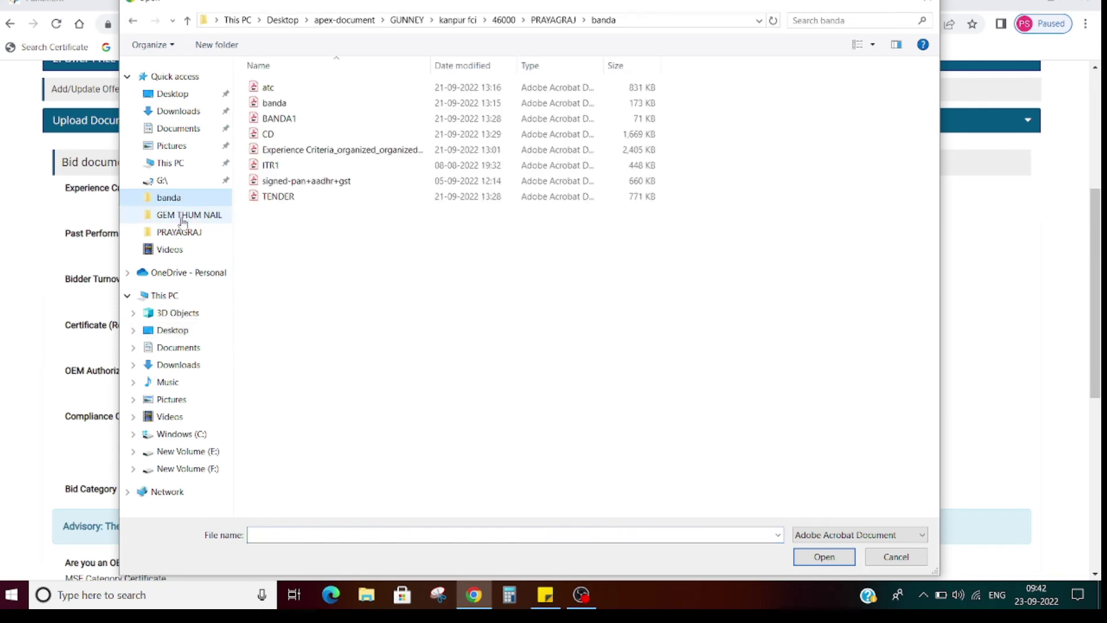
{"action": "left_click", "coordinate": [180, 232]}
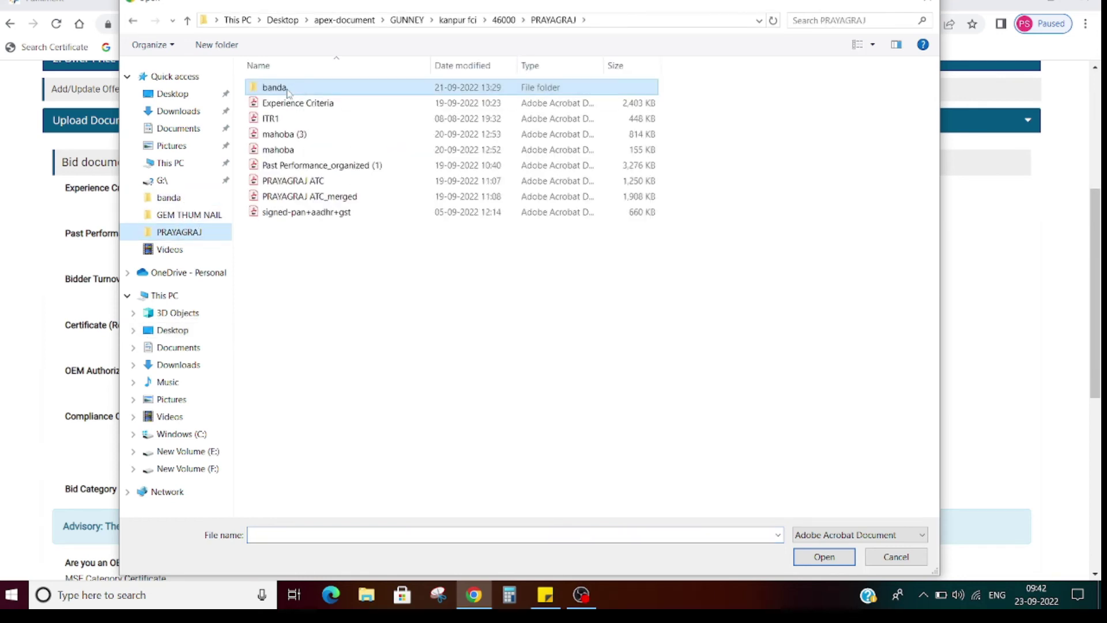
{"action": "double_click", "coordinate": [290, 89]}
{"action": "left_click", "coordinate": [290, 89]}
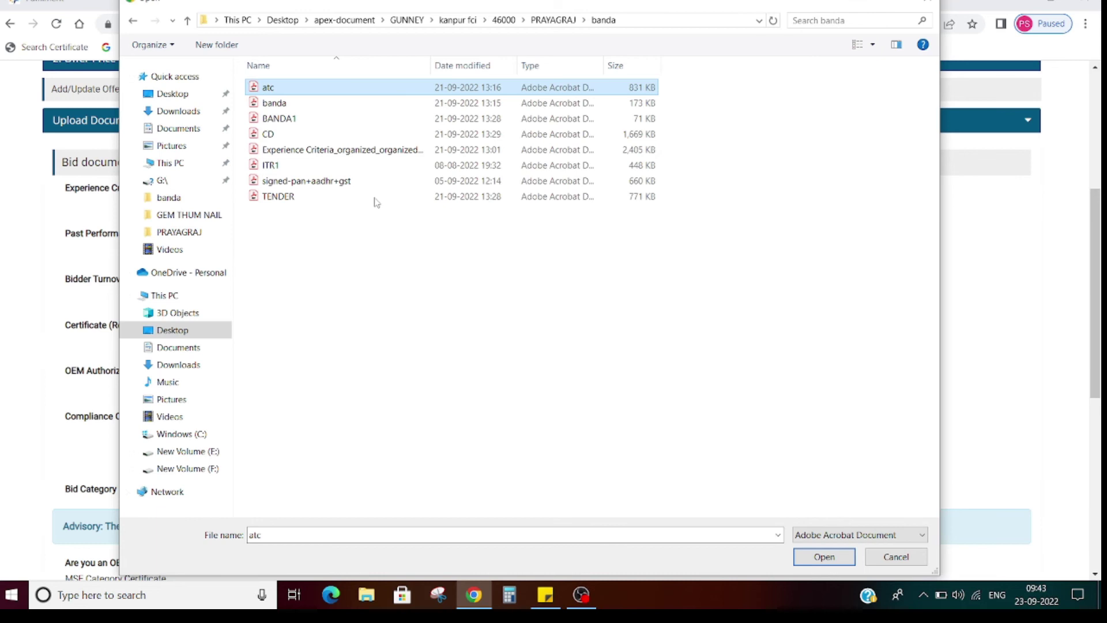
{"action": "left_click", "coordinate": [808, 563]}
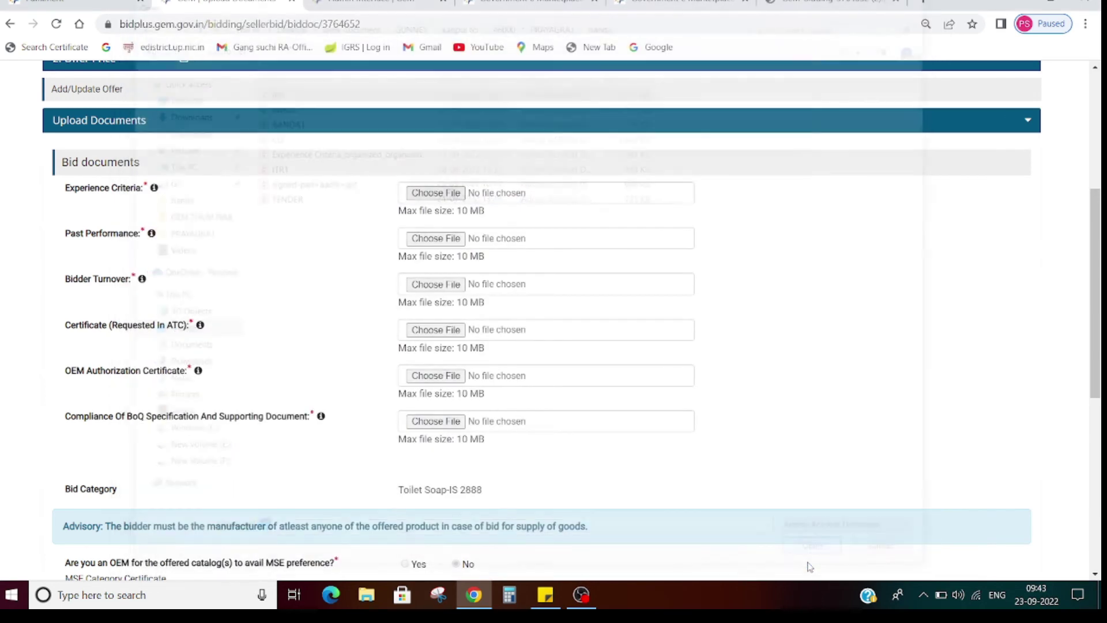
Upload banda for Past Performance and BANDA1 for Bidder Turnover.
{"action": "left_click", "coordinate": [436, 241]}
{"action": "left_click", "coordinate": [274, 102]}
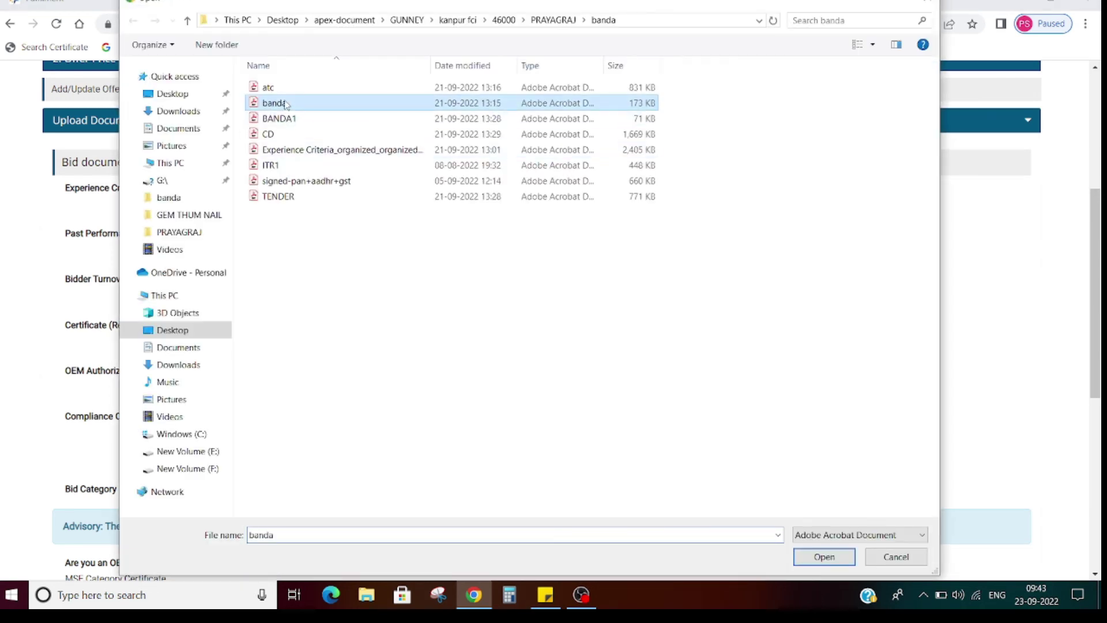
{"action": "left_click", "coordinate": [853, 564]}
{"action": "left_click", "coordinate": [443, 283]}
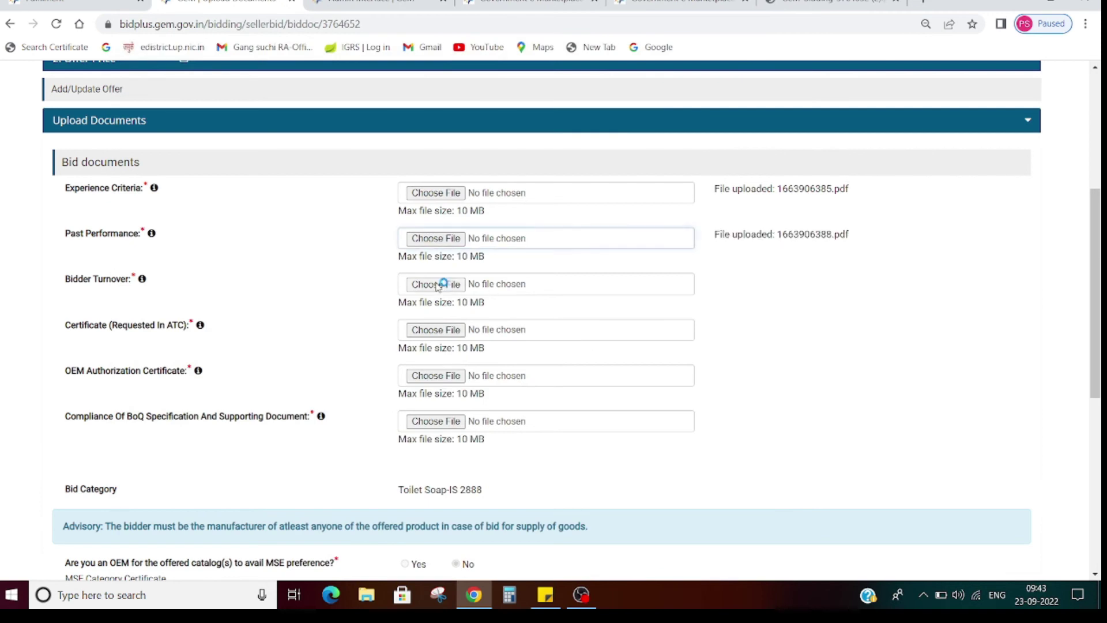
{"action": "left_click", "coordinate": [297, 121]}
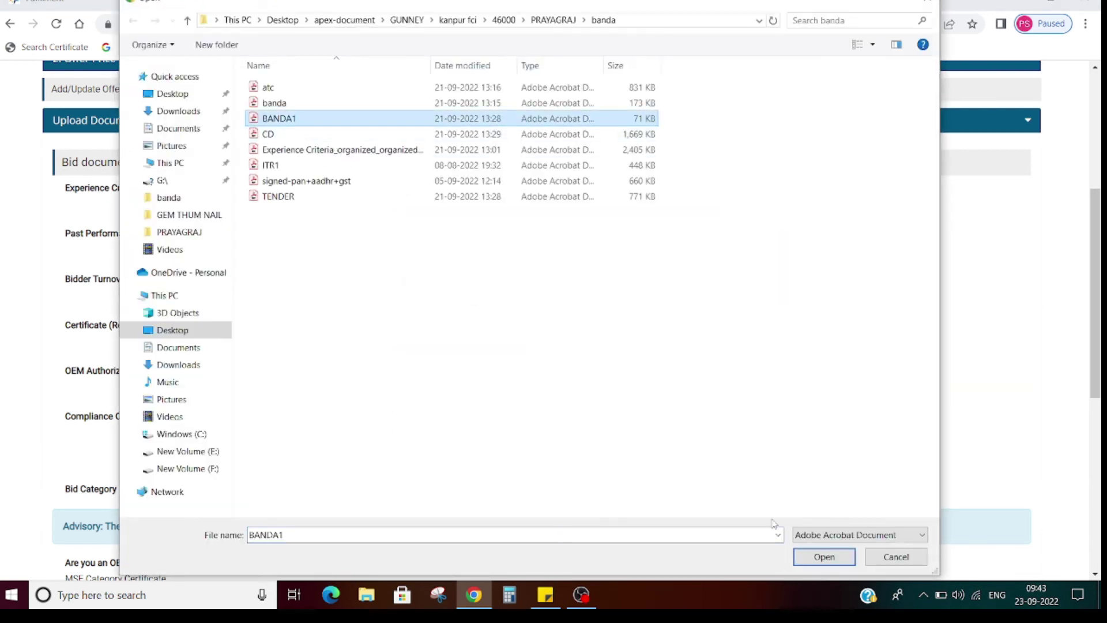
{"action": "left_click", "coordinate": [825, 557]}
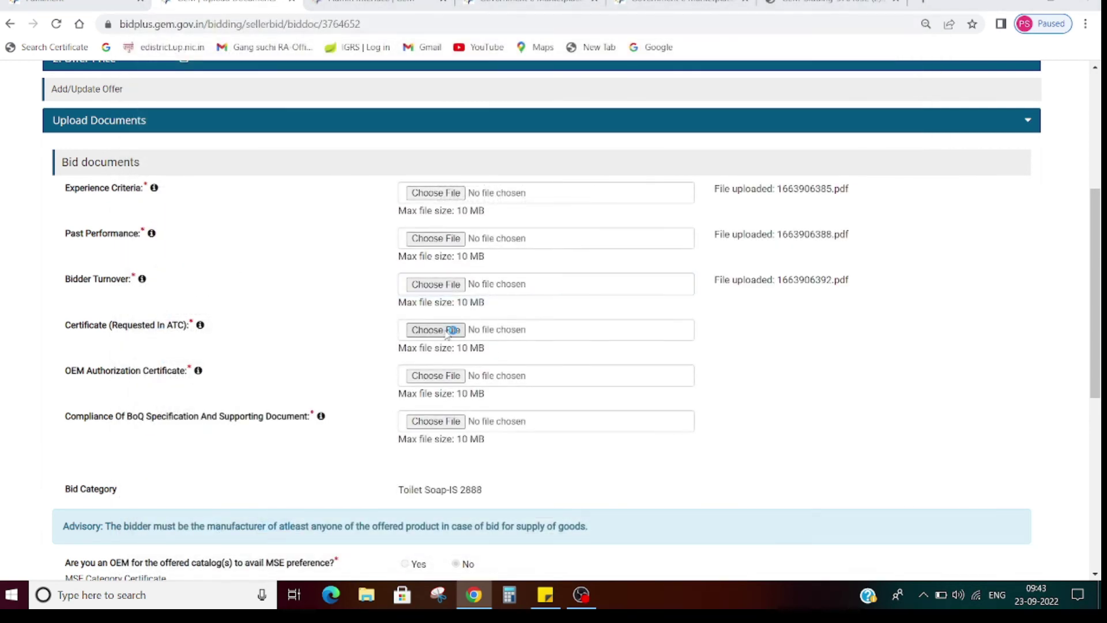
Upload the ATC certificate, signed-pan+aadhr+gst as OEM authorization, and TENDER for BoQ compliance.
{"action": "left_click", "coordinate": [444, 330]}
{"action": "left_click", "coordinate": [282, 149]}
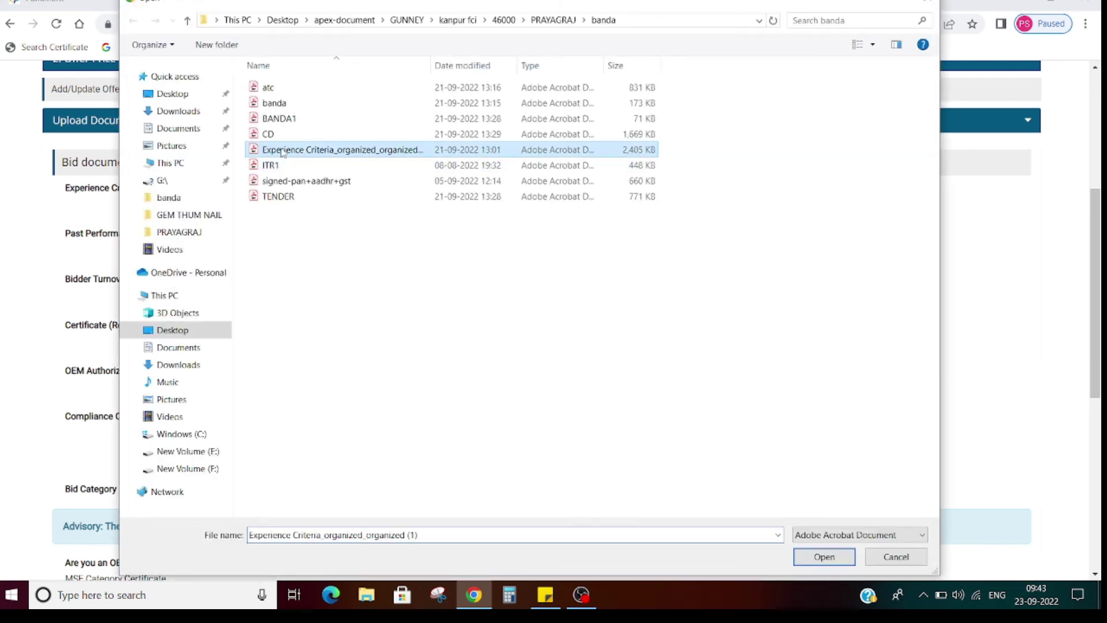
{"action": "left_click", "coordinate": [773, 557]}
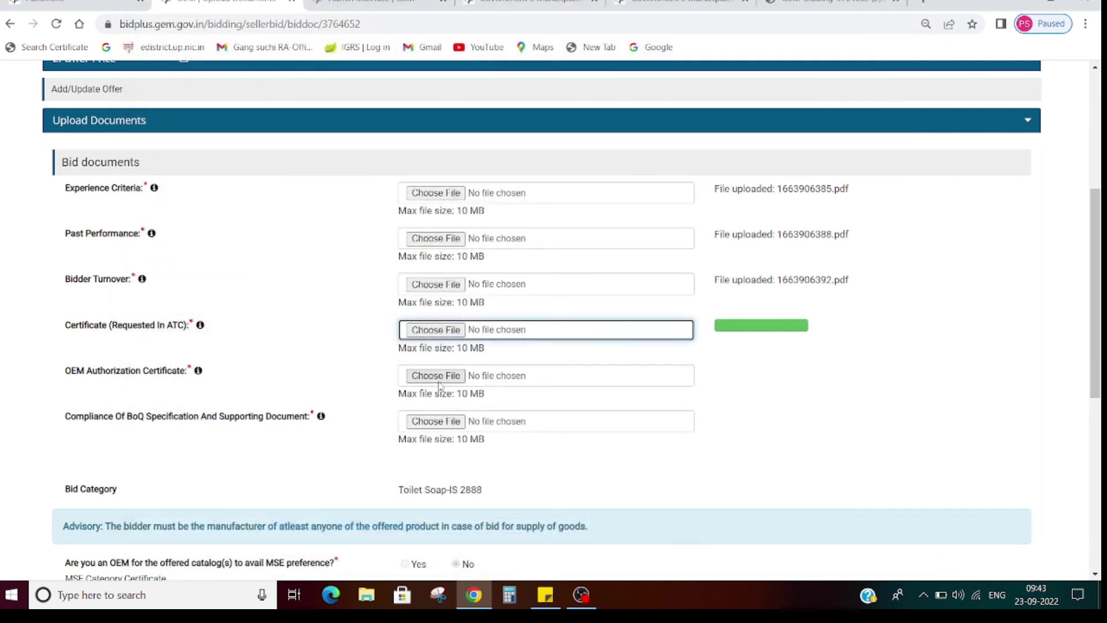
{"action": "left_click", "coordinate": [440, 376]}
{"action": "left_click", "coordinate": [343, 183]}
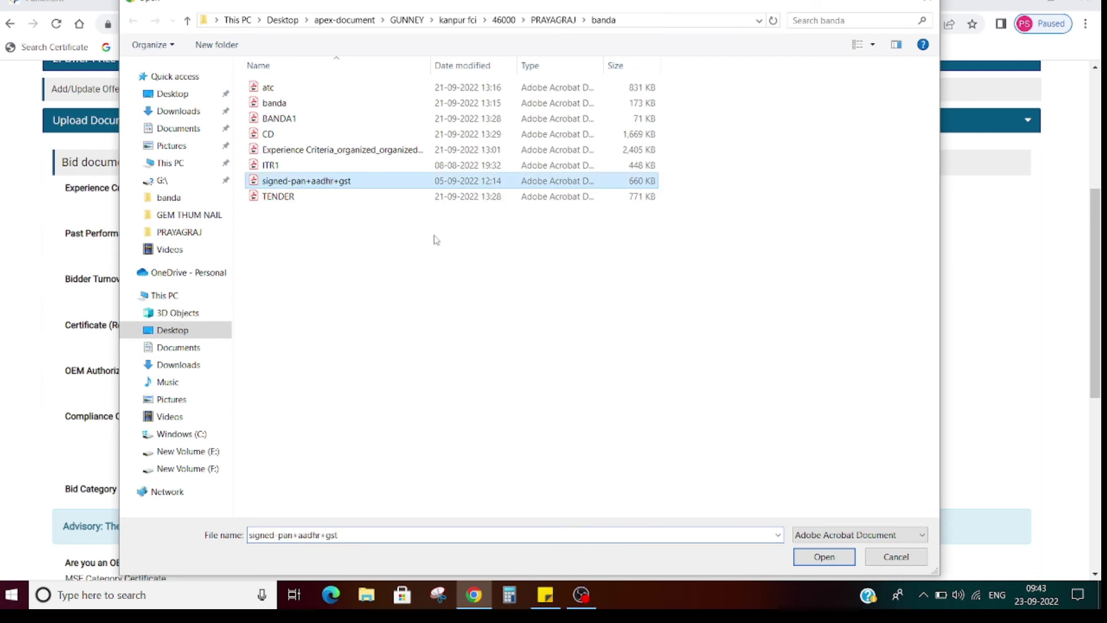
{"action": "left_click", "coordinate": [825, 557]}
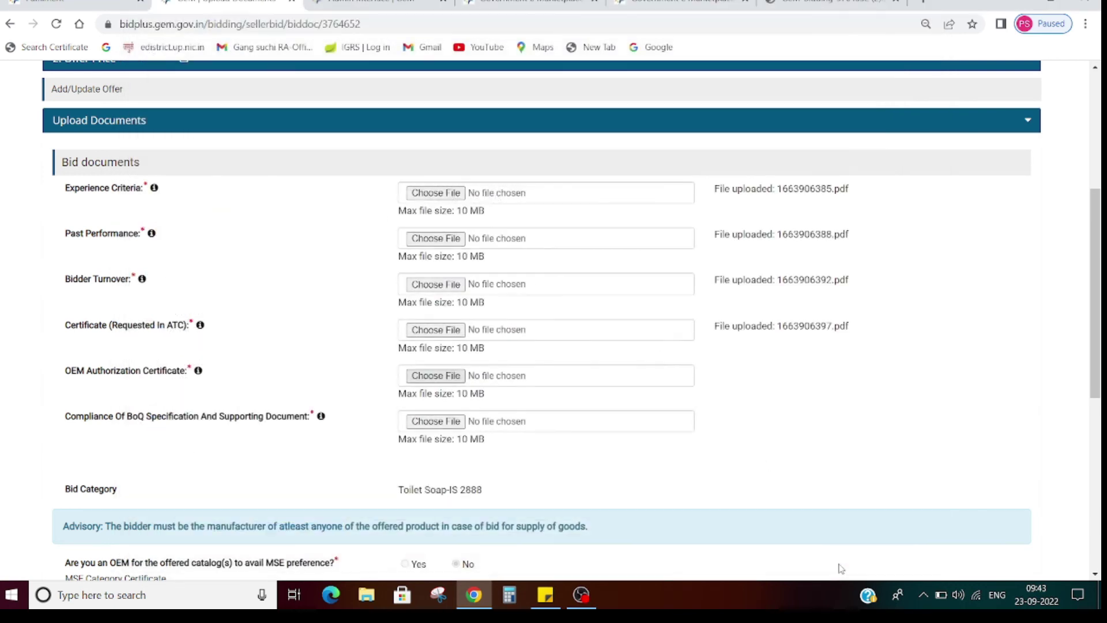
{"action": "left_click", "coordinate": [447, 422]}
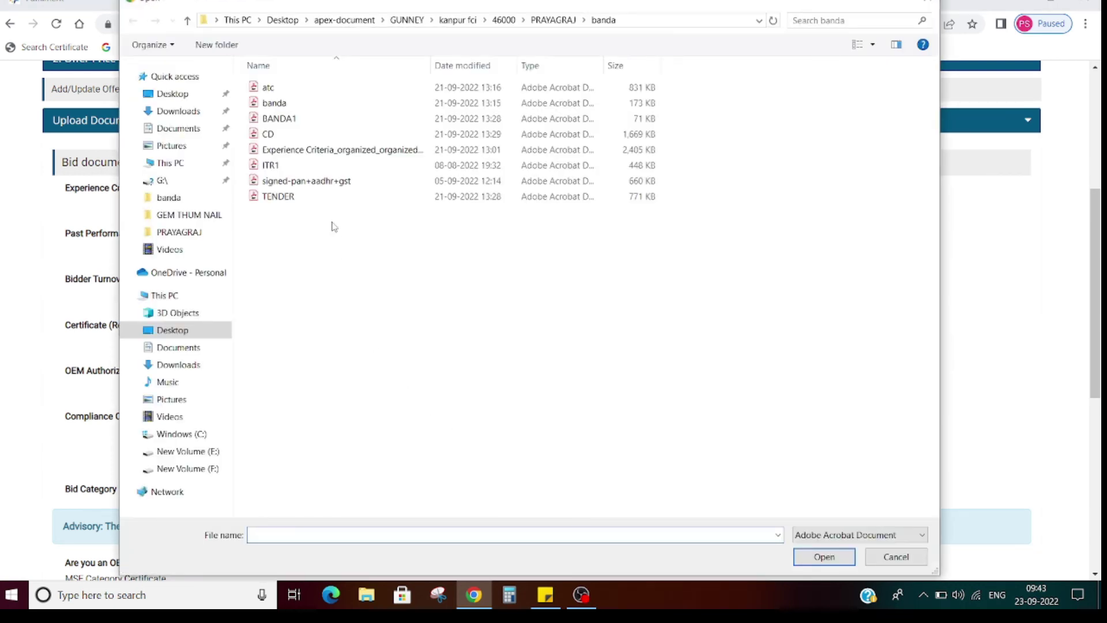
{"action": "left_click", "coordinate": [325, 196]}
{"action": "left_click", "coordinate": [827, 557]}
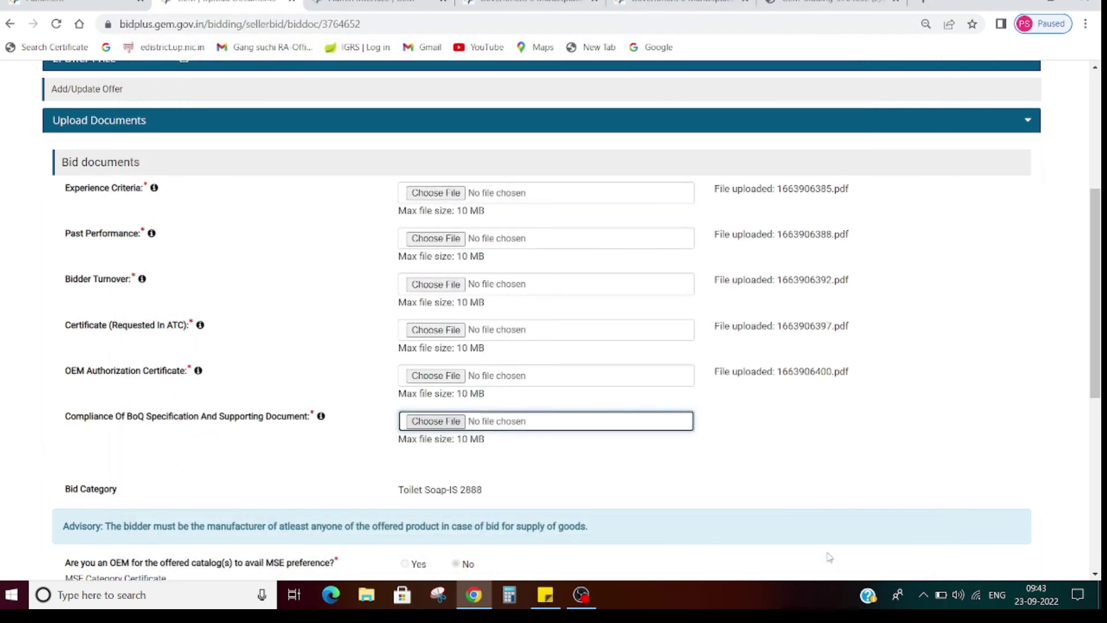
{"action": "scroll", "coordinate": [700, 510], "scroll_direction": "down", "scroll_amount": 3}
{"action": "scroll", "coordinate": [701, 514], "scroll_direction": "down", "scroll_amount": 2}
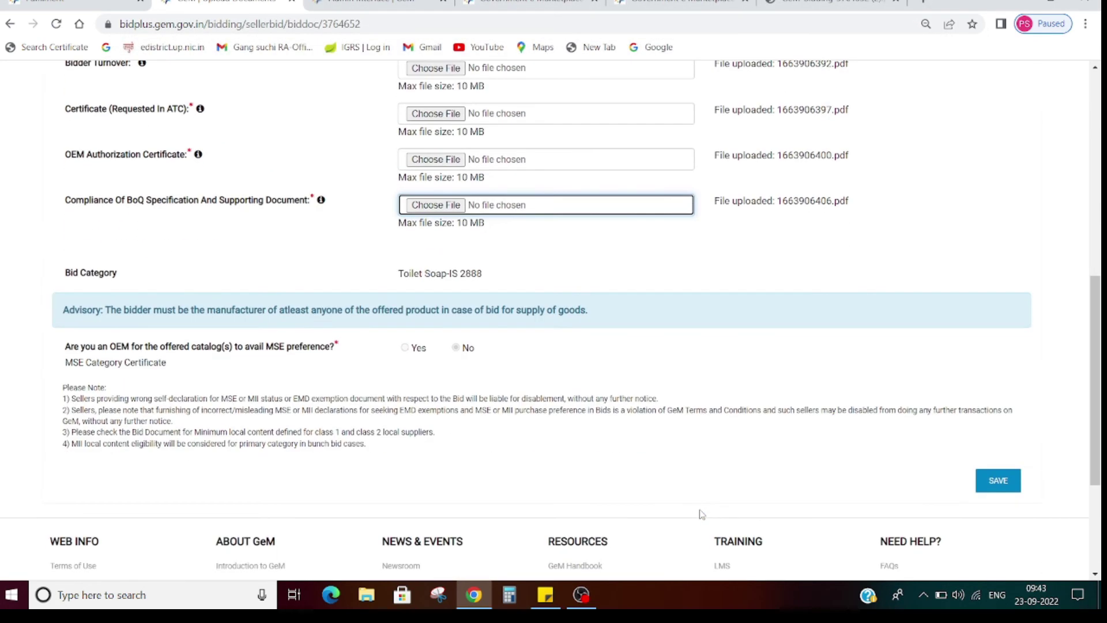
Save the uploaded documents and accept the bidder declaration.
{"action": "left_click", "coordinate": [1007, 413]}
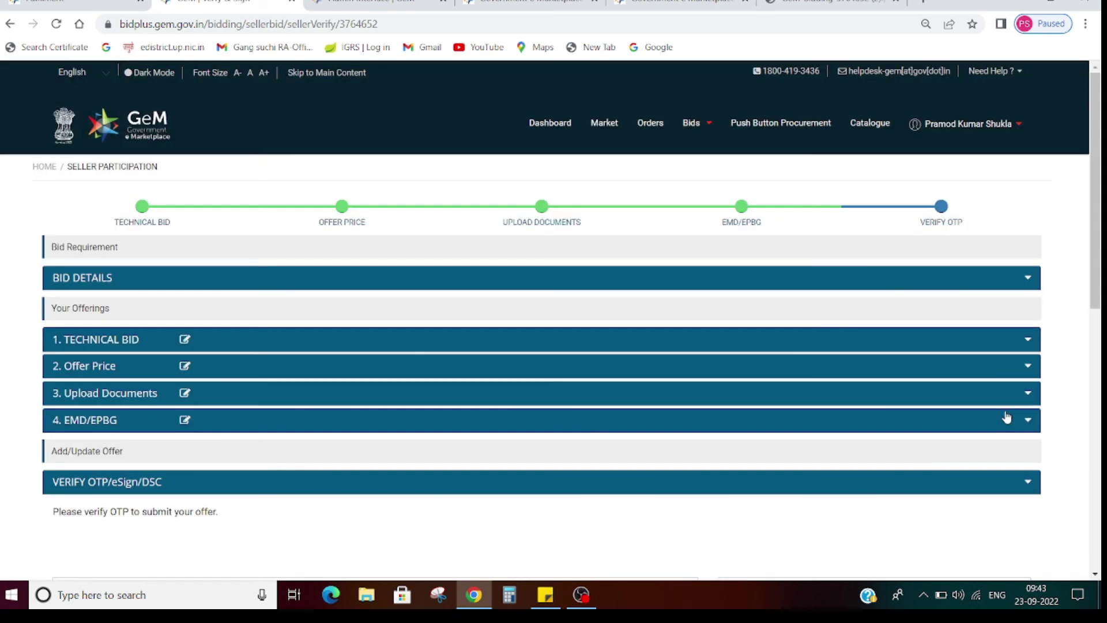
{"action": "scroll", "coordinate": [619, 453], "scroll_direction": "down", "scroll_amount": 3}
{"action": "scroll", "coordinate": [619, 453], "scroll_direction": "down", "scroll_amount": 3}
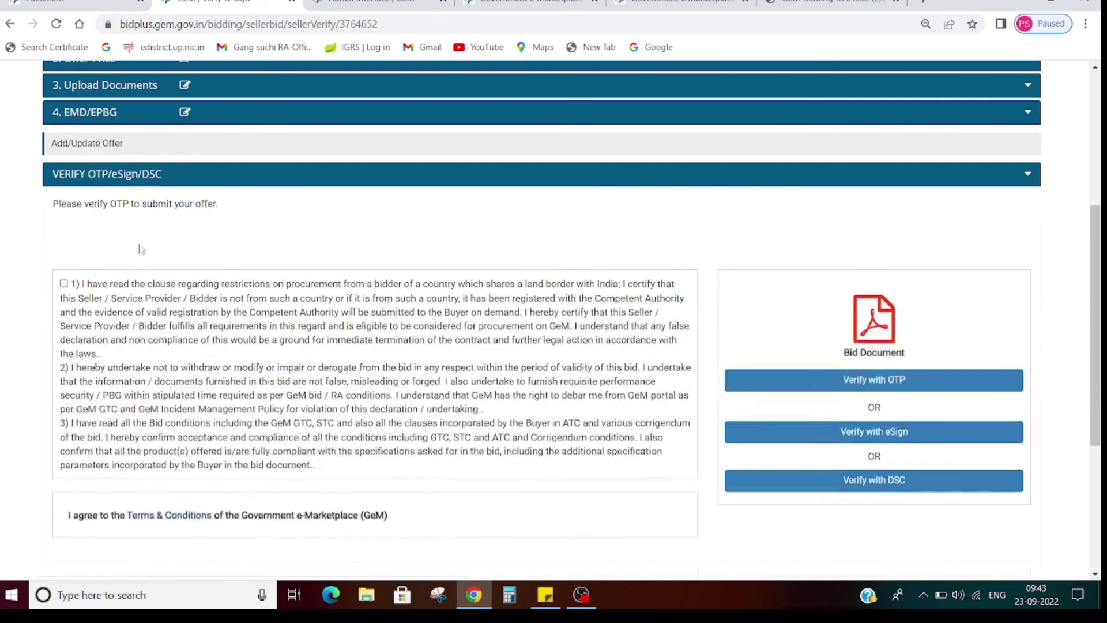
{"action": "left_click", "coordinate": [63, 285]}
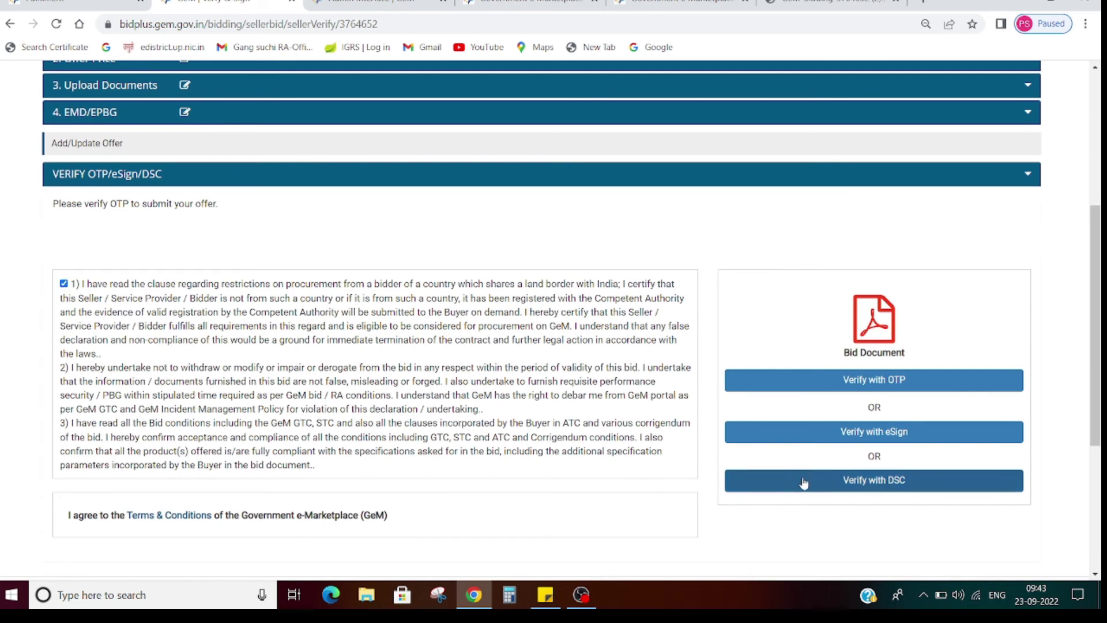
Request a verification OTP and type the received code into the Enter OTP field.
{"action": "left_click", "coordinate": [863, 384]}
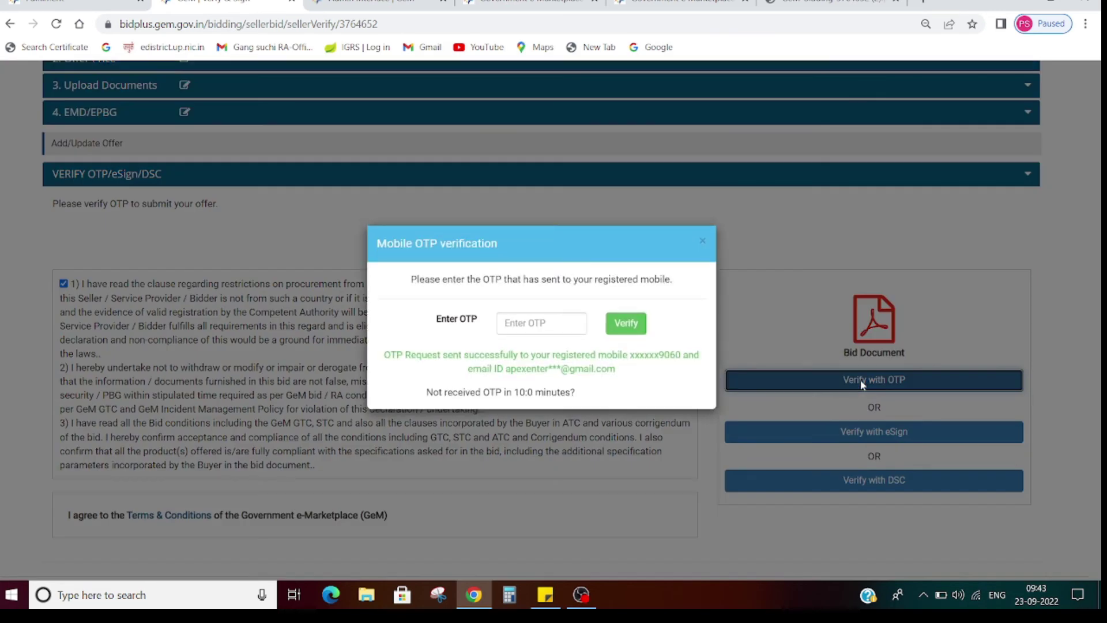
{"action": "left_click", "coordinate": [530, 325]}
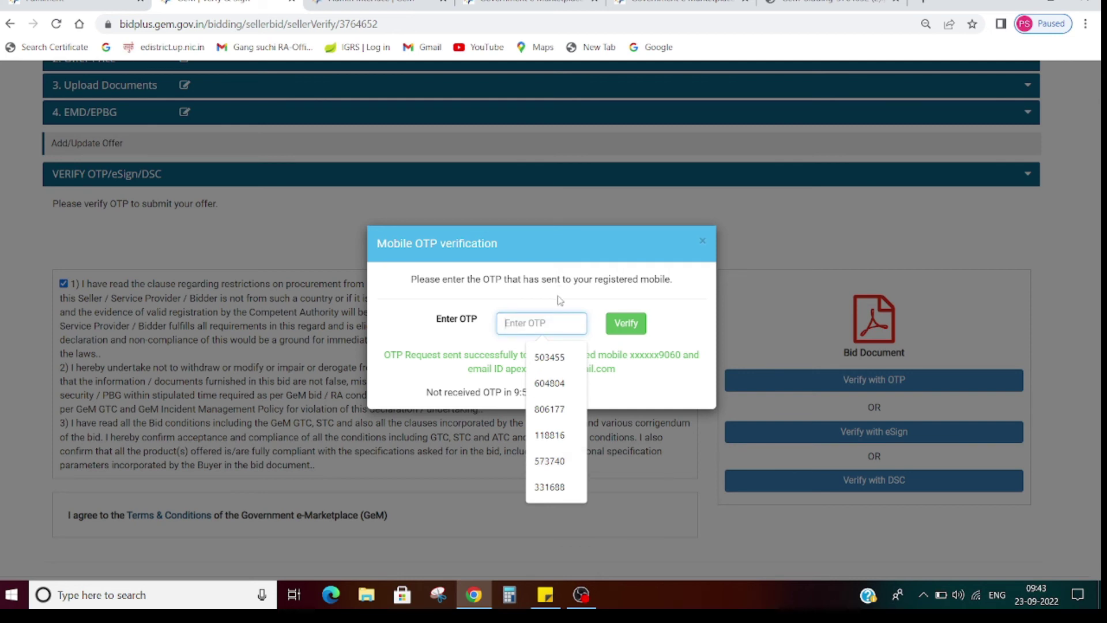
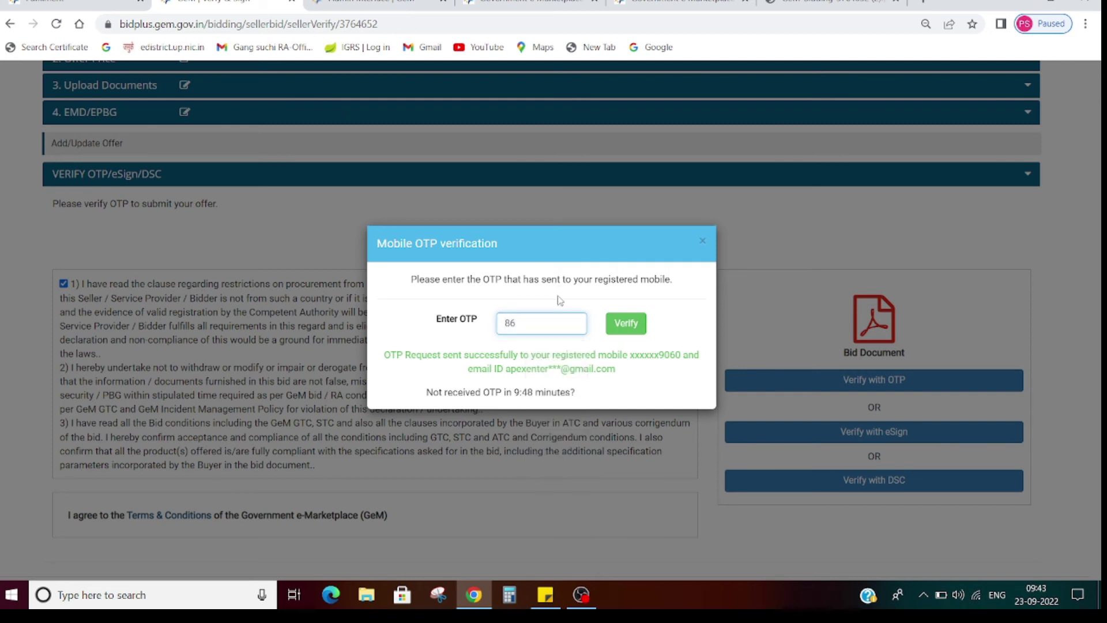
Verify the entered OTP and review the bid page now showing Participated status.
{"action": "left_click", "coordinate": [625, 323]}
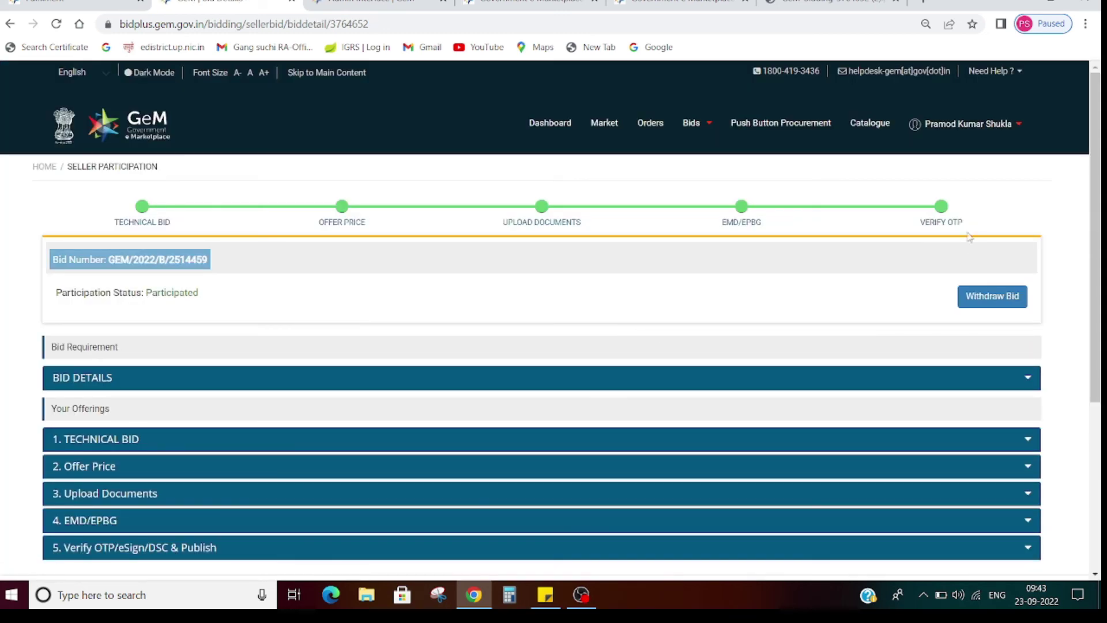
{"action": "scroll", "coordinate": [828, 456], "scroll_direction": "down", "scroll_amount": 5}
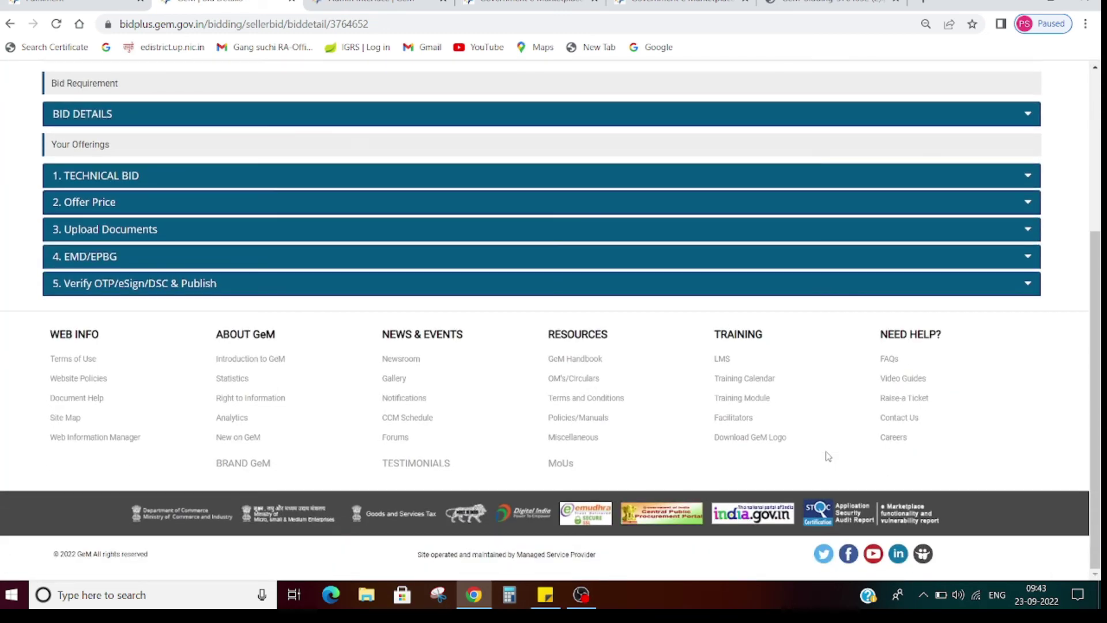
{"action": "scroll", "coordinate": [827, 456], "scroll_direction": "up", "scroll_amount": 5}
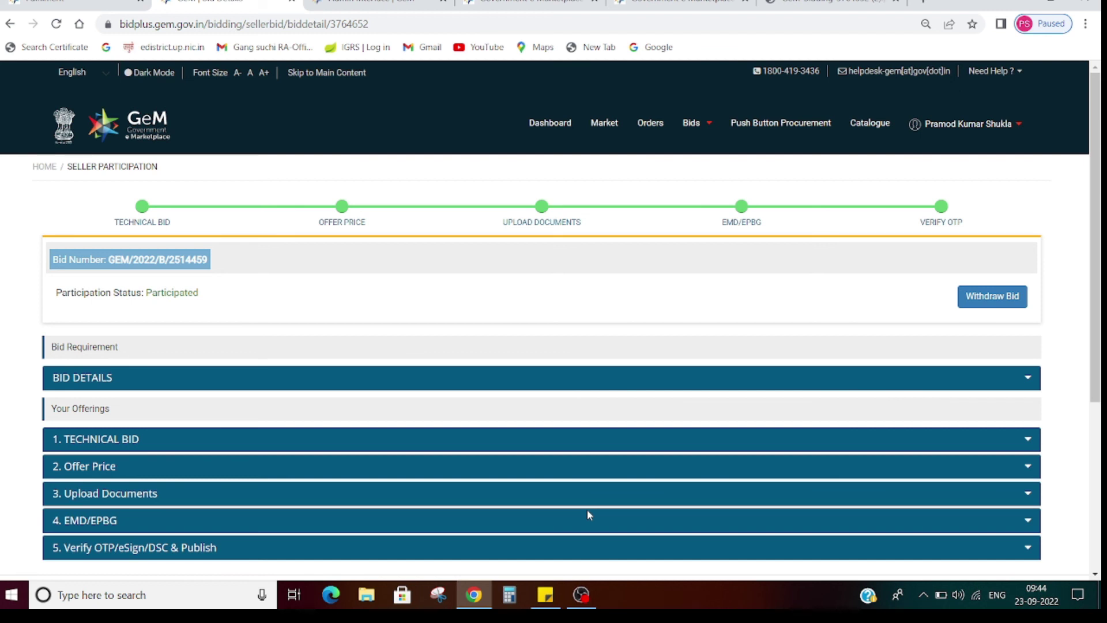
{"action": "mouse_move", "coordinate": [581, 594]}
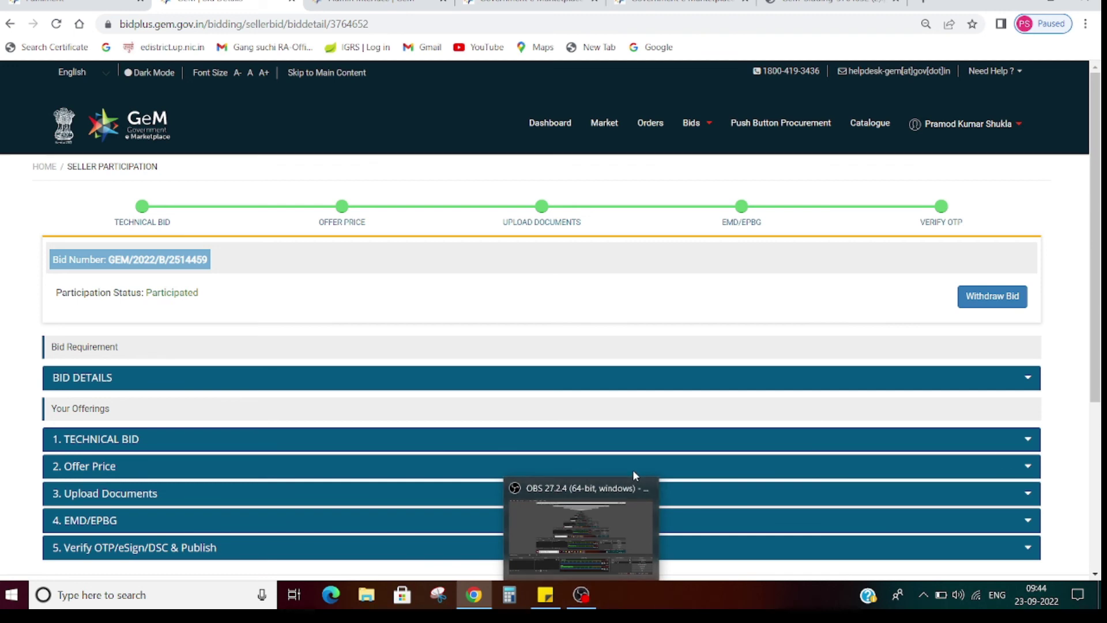
{"action": "scroll", "coordinate": [634, 473], "scroll_direction": "down", "scroll_amount": 5}
{"action": "scroll", "coordinate": [791, 450], "scroll_direction": "up", "scroll_amount": 5}
{"action": "scroll", "coordinate": [773, 468], "scroll_direction": "down", "scroll_amount": 5}
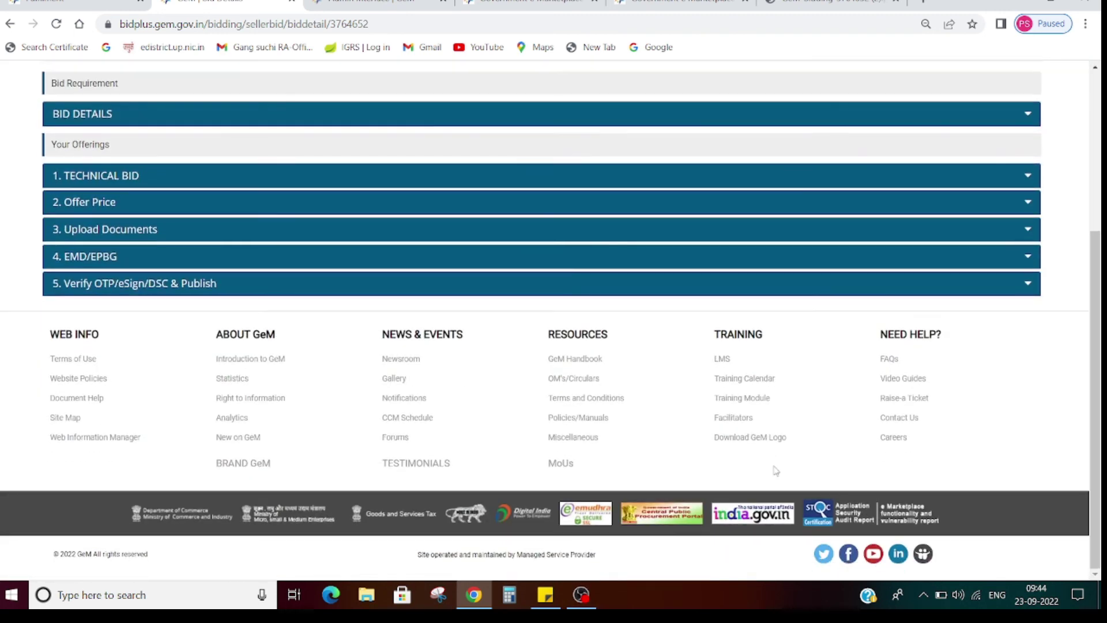